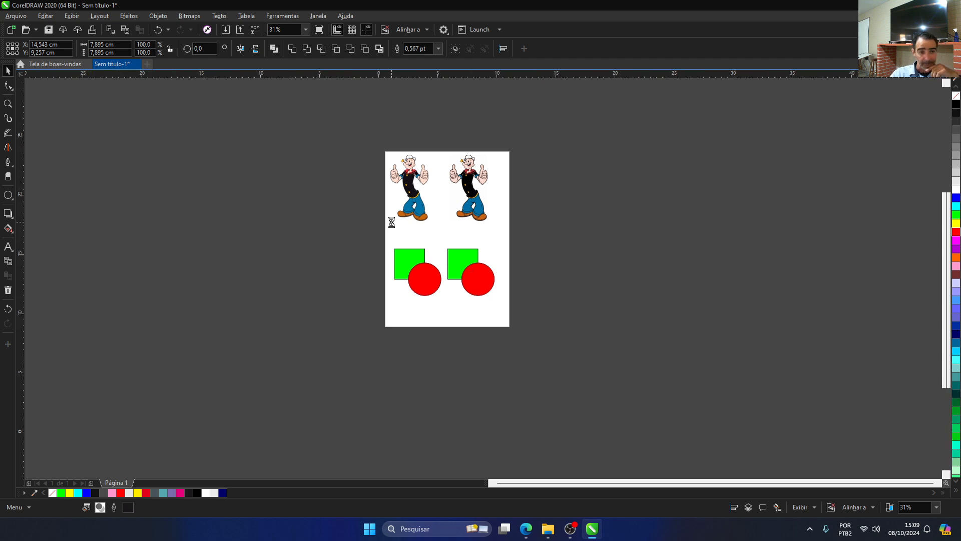
Step: Add a page-sized rectangle behind the artwork and fill it with blue
scroll(391, 224, "up", 2)
scroll(388, 232, "down", 2)
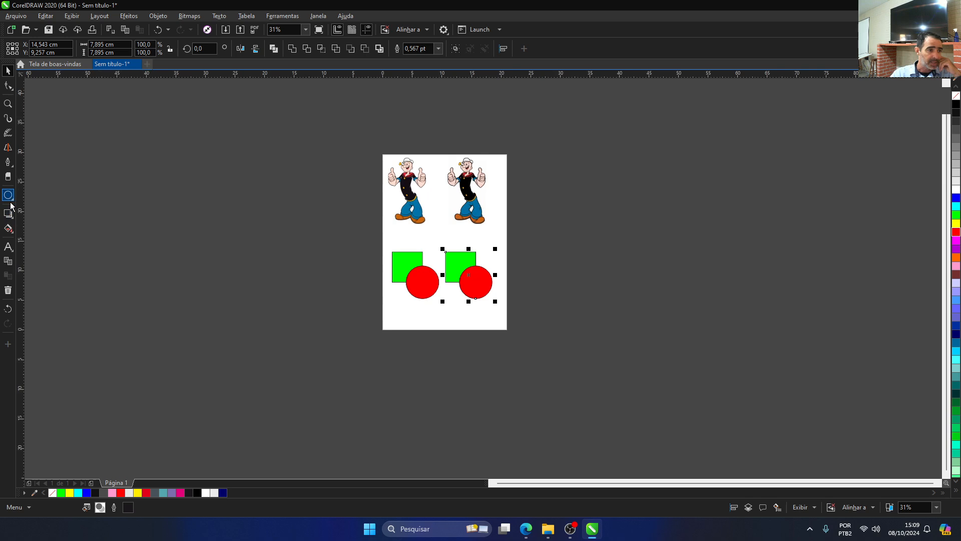
left_click(13, 219)
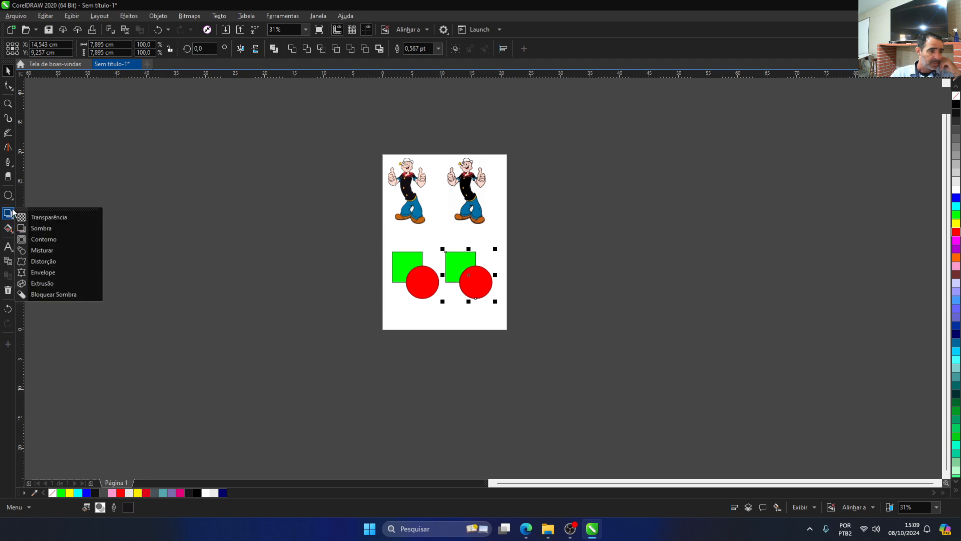
left_click(30, 198)
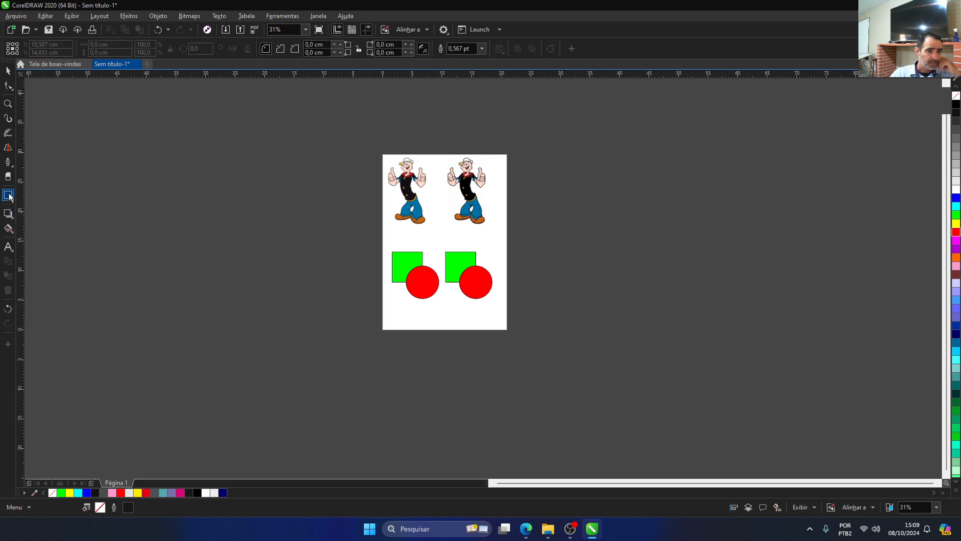
double_click(8, 195)
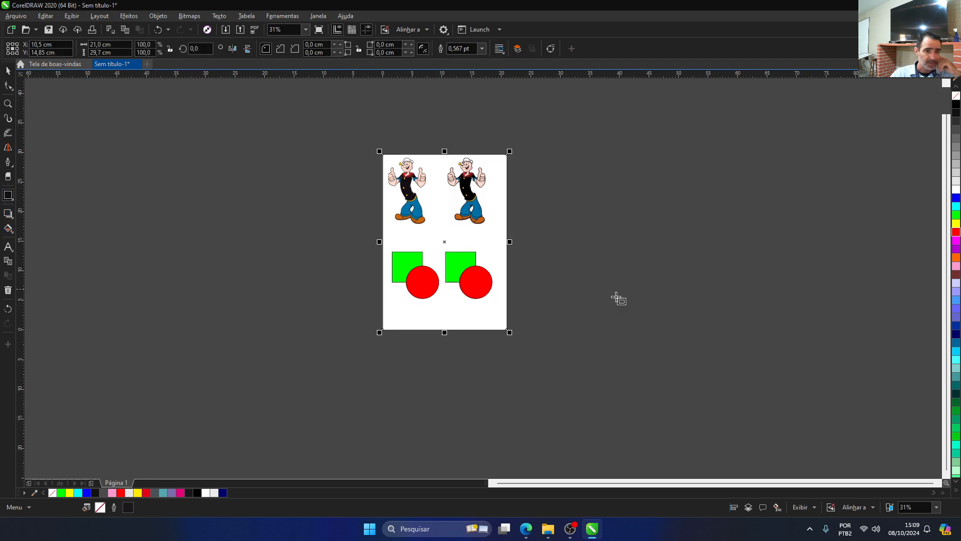
left_click(956, 194)
left_click(956, 199)
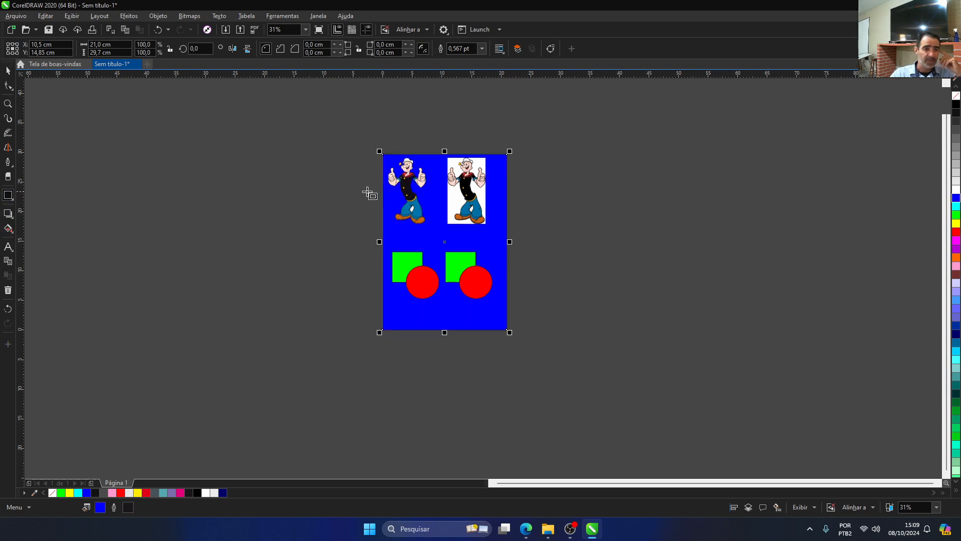
Step: Compare the two Popeye pictures against the blue background, and delete the background rectangle
scroll(393, 192, "up", 2)
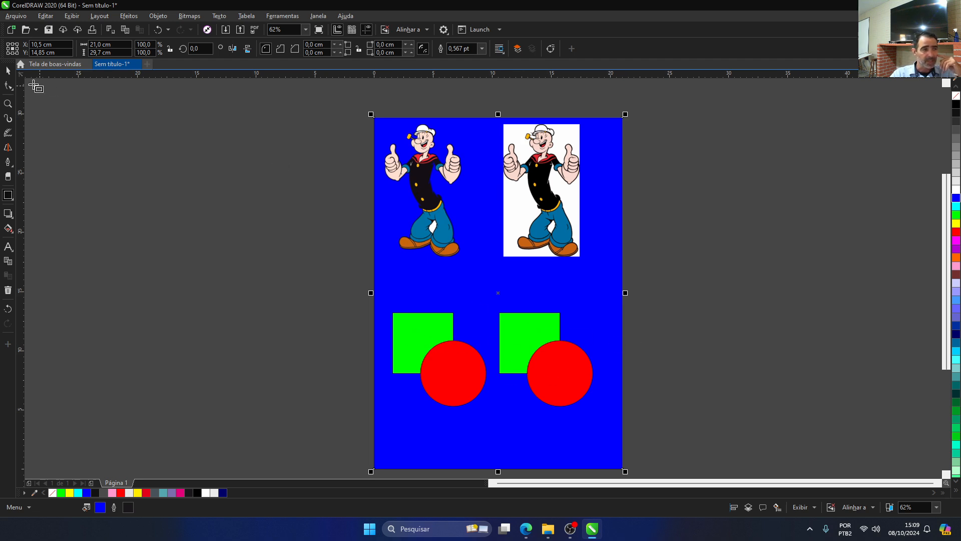
left_click(13, 75)
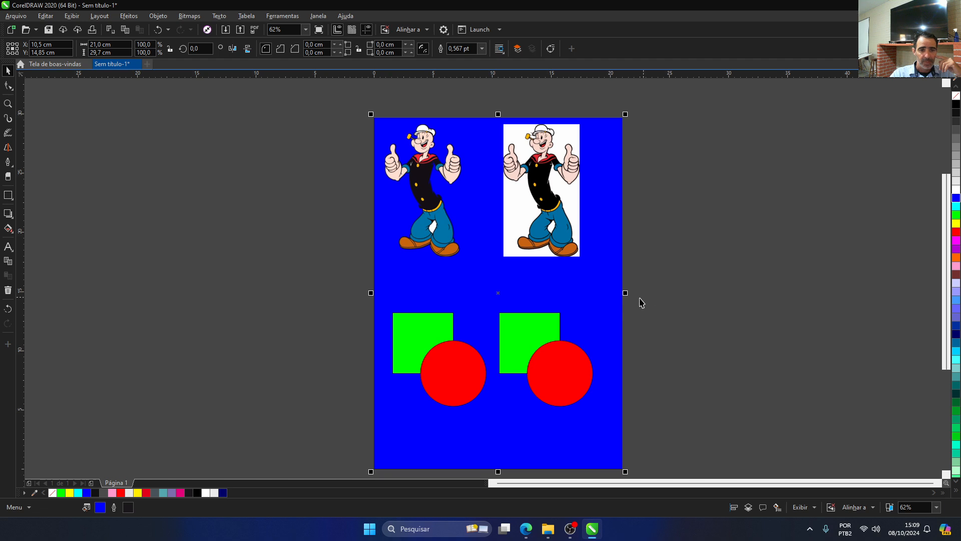
left_click(603, 315)
key("Delete")
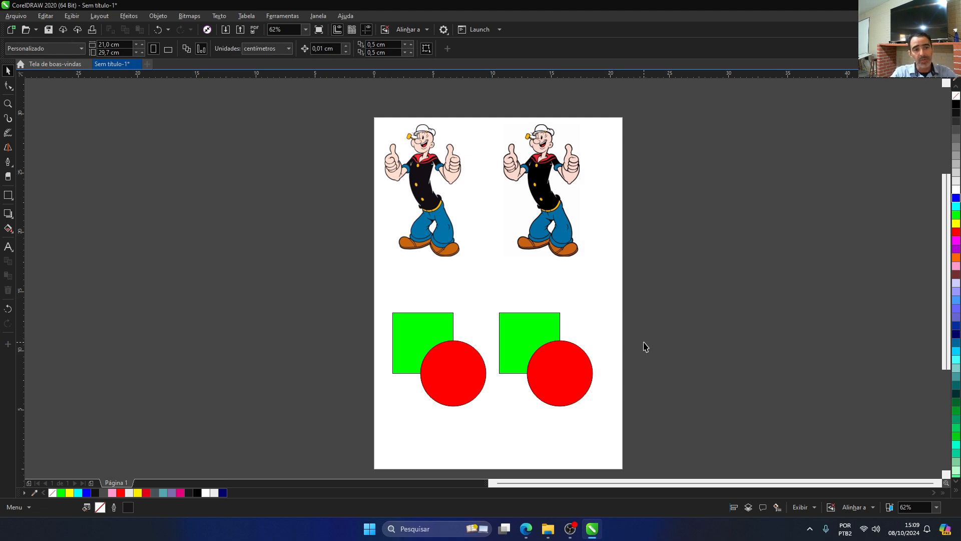
Step: Apply an inner shadow to the left Popeye picture, offset about 2.0 cm horizontally and 1.66 cm vertically
left_click(436, 205)
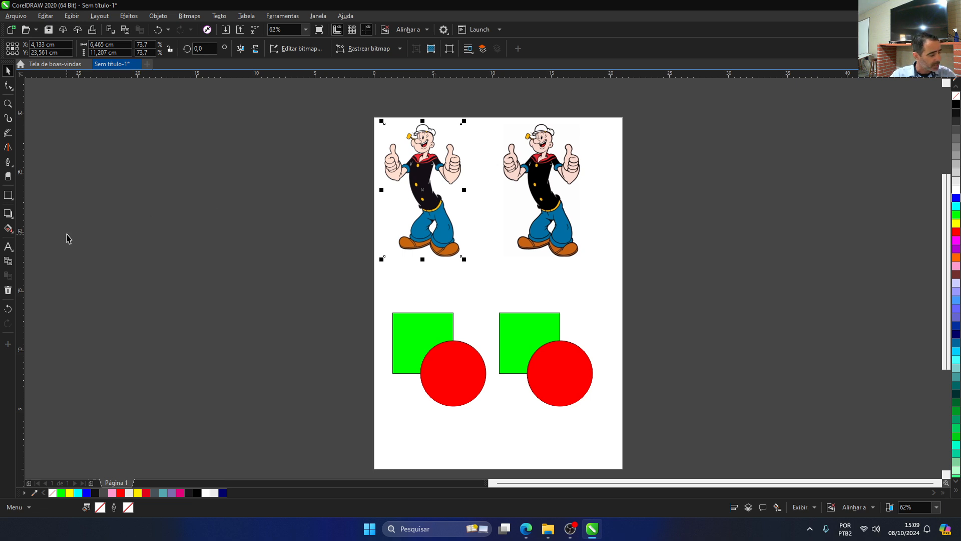
left_click(10, 217)
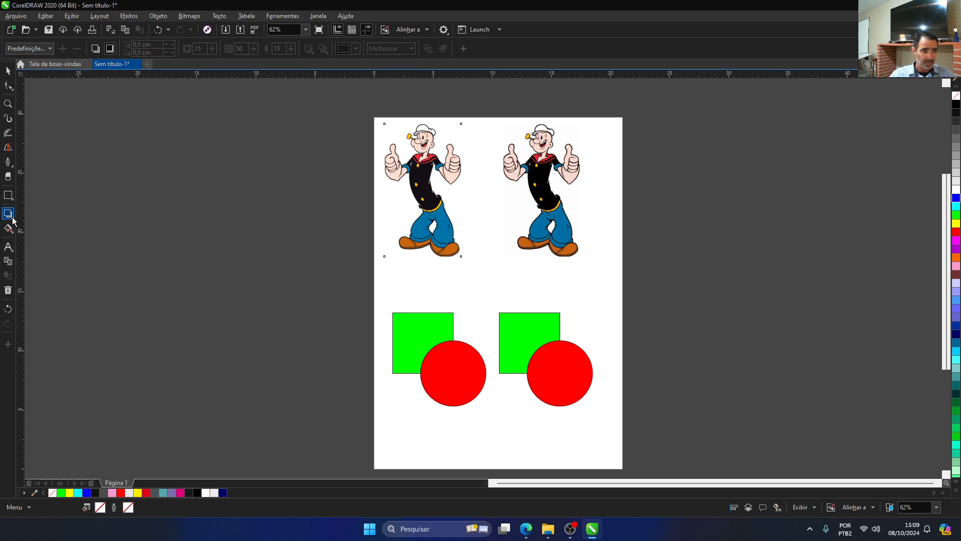
left_click(14, 220)
left_click(23, 226)
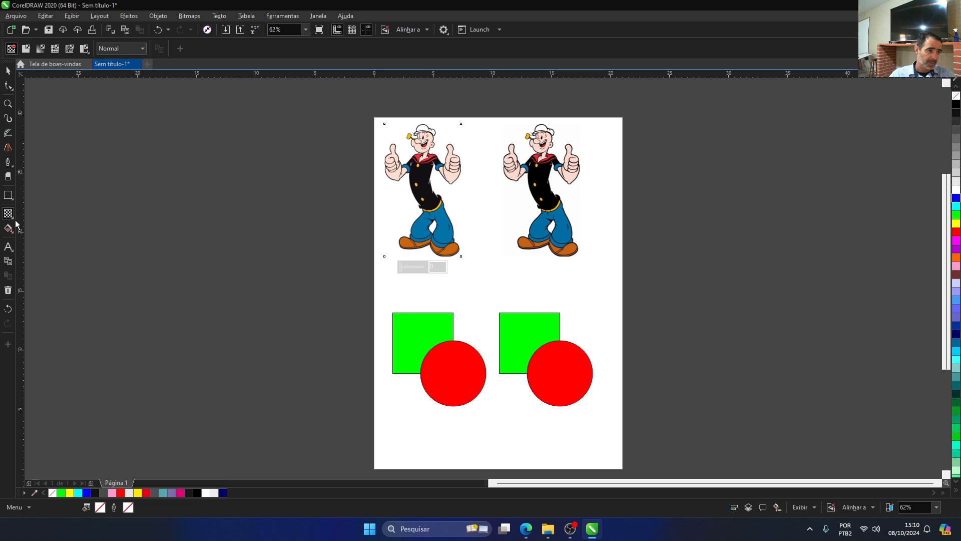
left_click(14, 221)
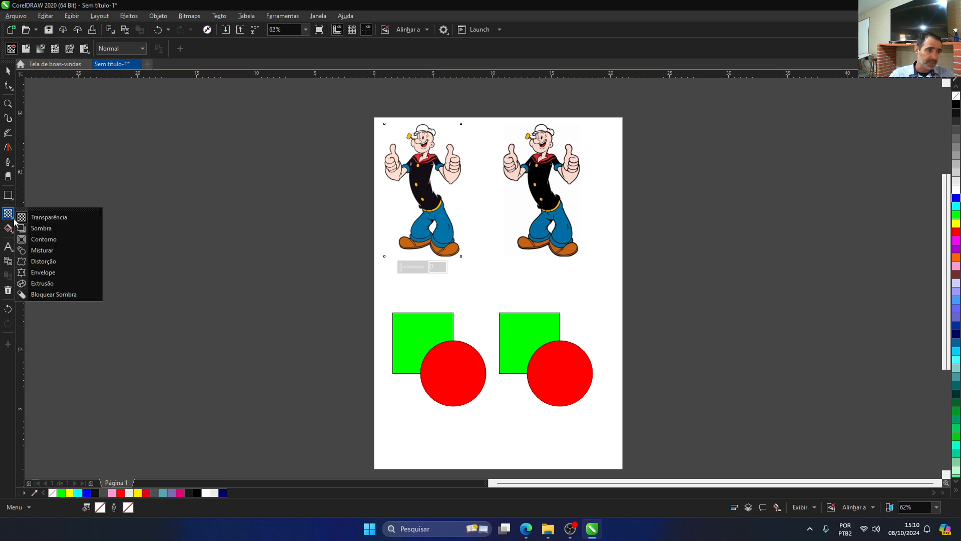
left_click(38, 228)
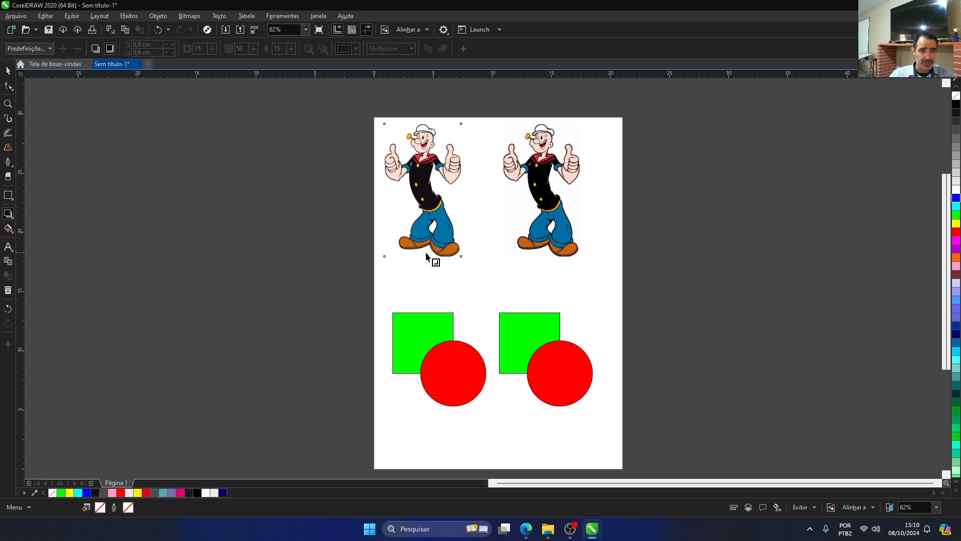
left_click_drag(386, 124, 484, 139)
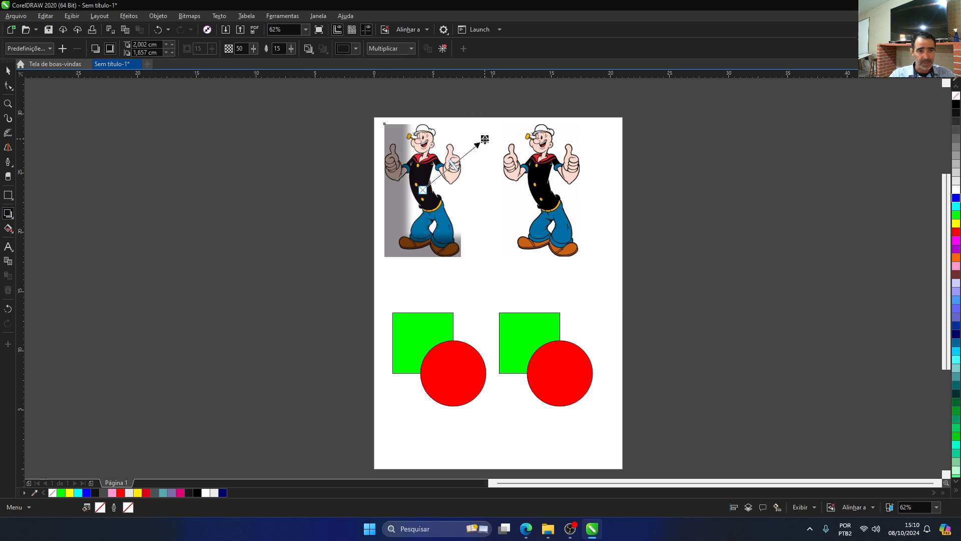
Step: Change the left Popeye picture's inner shadow to a drop shadow
left_click(50, 48)
left_click(176, 159)
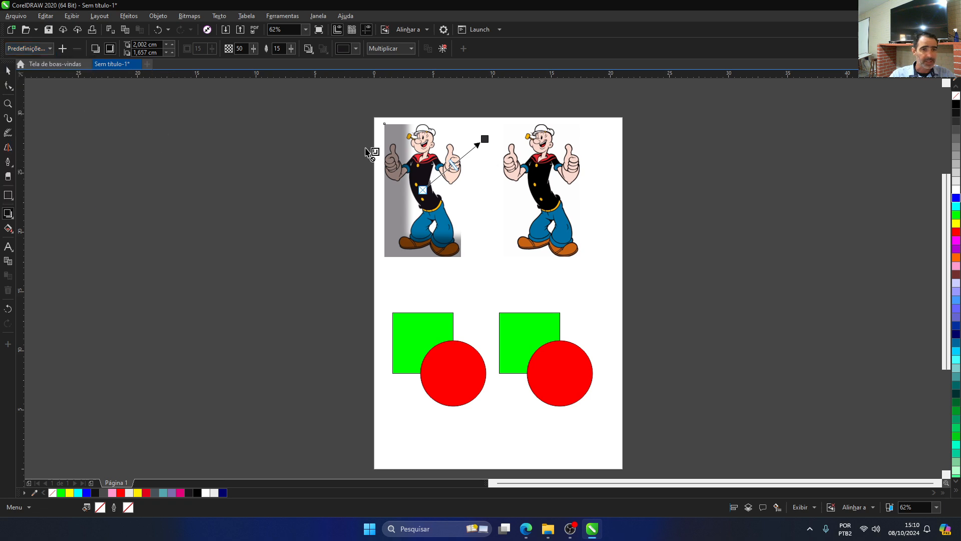
left_click(96, 48)
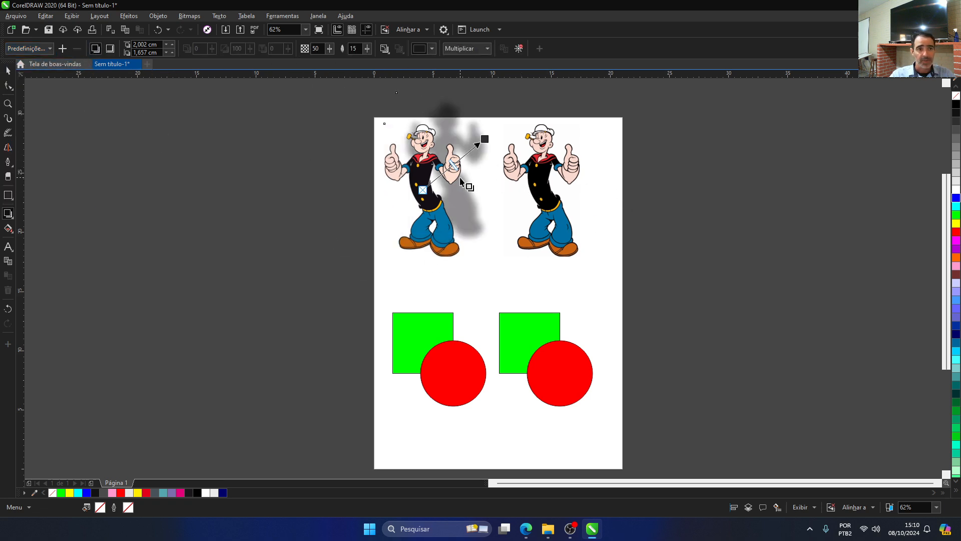
Step: Bring the left Popeye's drop shadow closer, offset about 0.99 by 0.58 cm, and set its merge mode to Normal
left_click_drag(485, 138, 473, 160)
left_click(471, 49)
left_click(473, 59)
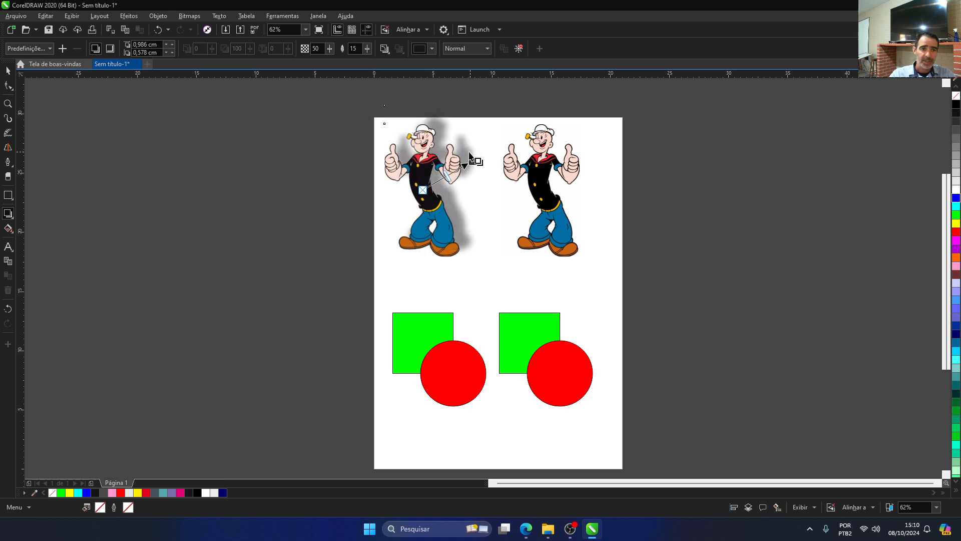
scroll(465, 152, "up", 1)
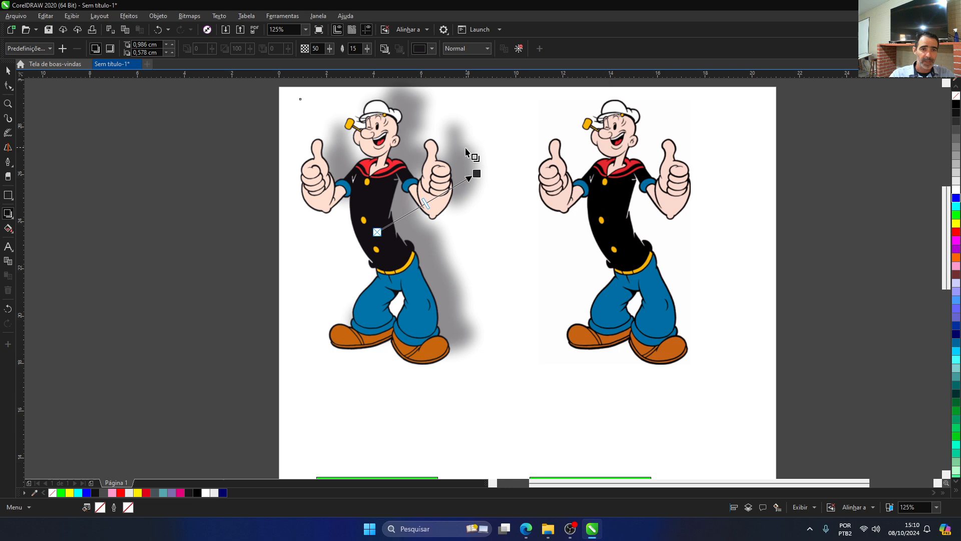
scroll(505, 209, "down", 1)
Step: Apply a perspective drop shadow from the base of the right Popeye picture, angled about 67° with an extension of 100
left_click(549, 210)
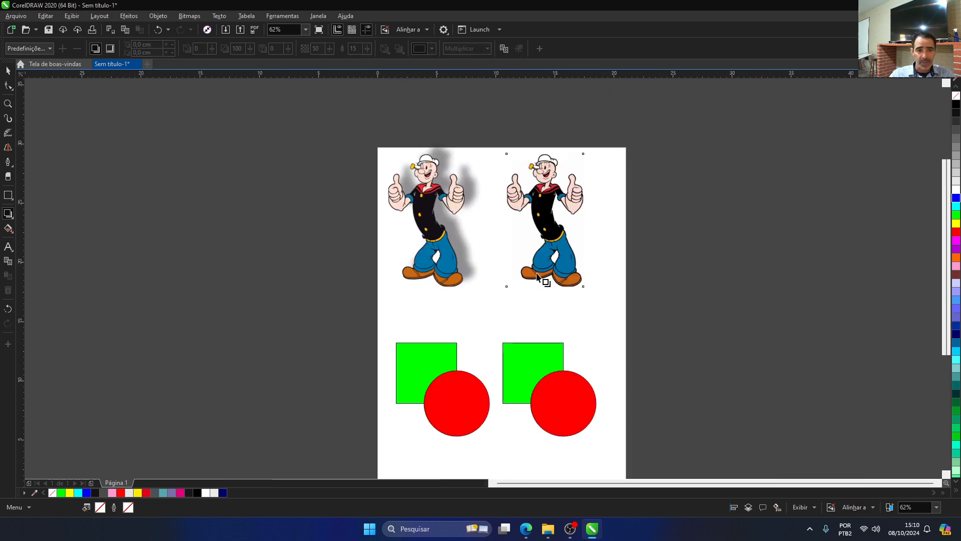
left_click_drag(506, 290, 590, 152)
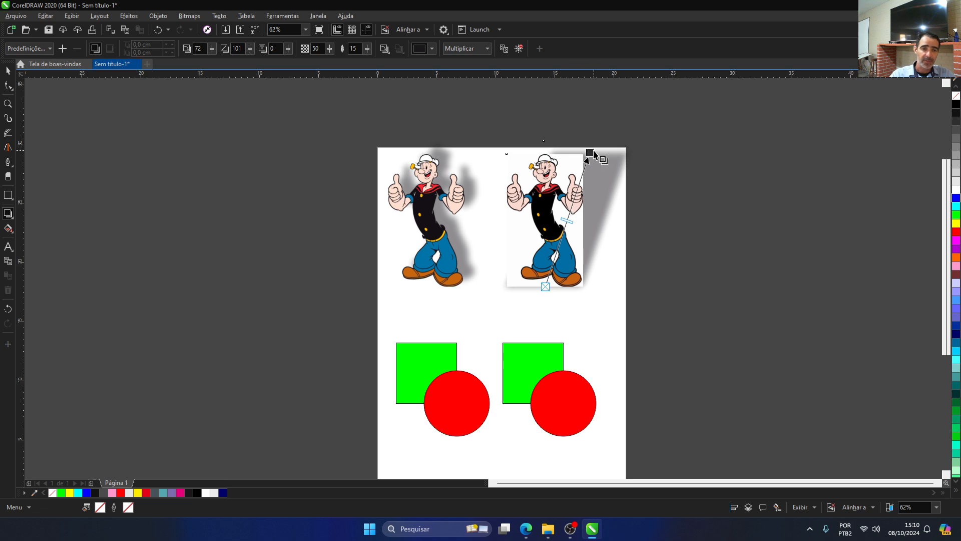
left_click_drag(591, 151, 600, 154)
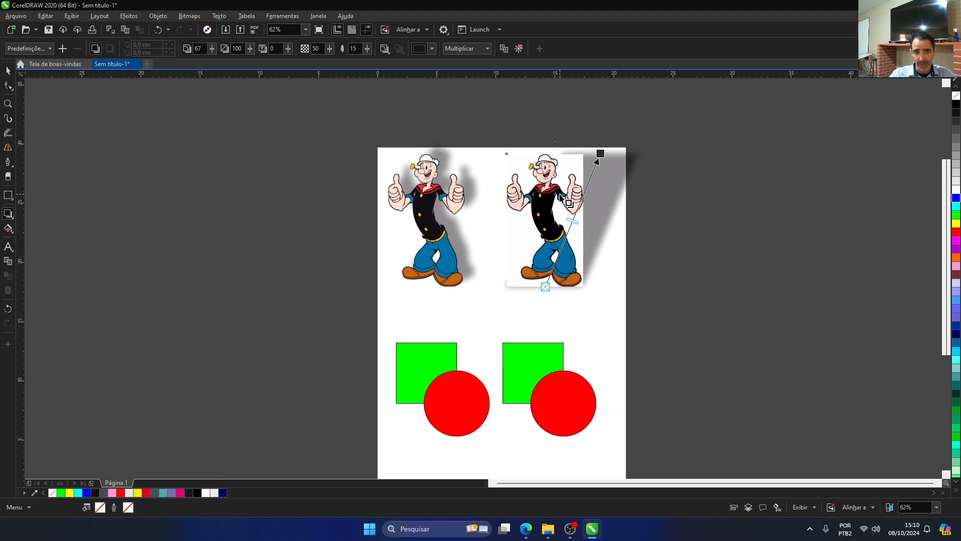
Step: Move the left Popeye's drop shadow farther away, offset about 2.6 by 1.29 cm
left_click(435, 172)
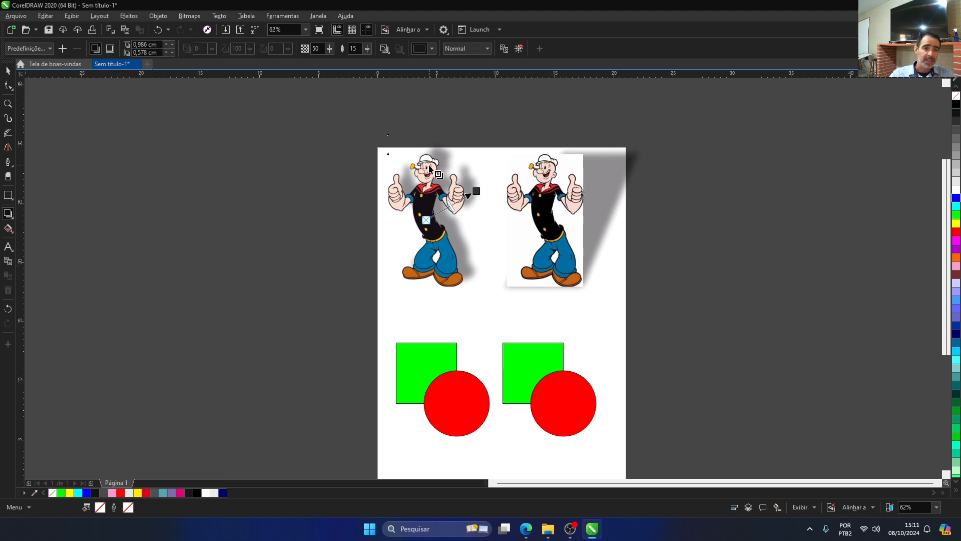
left_click_drag(477, 190, 488, 174)
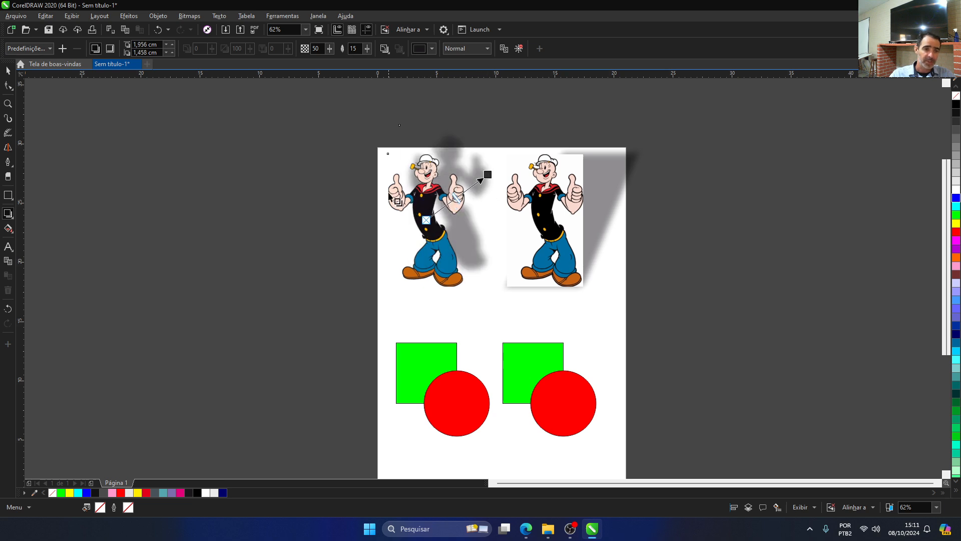
left_click_drag(488, 175, 496, 186)
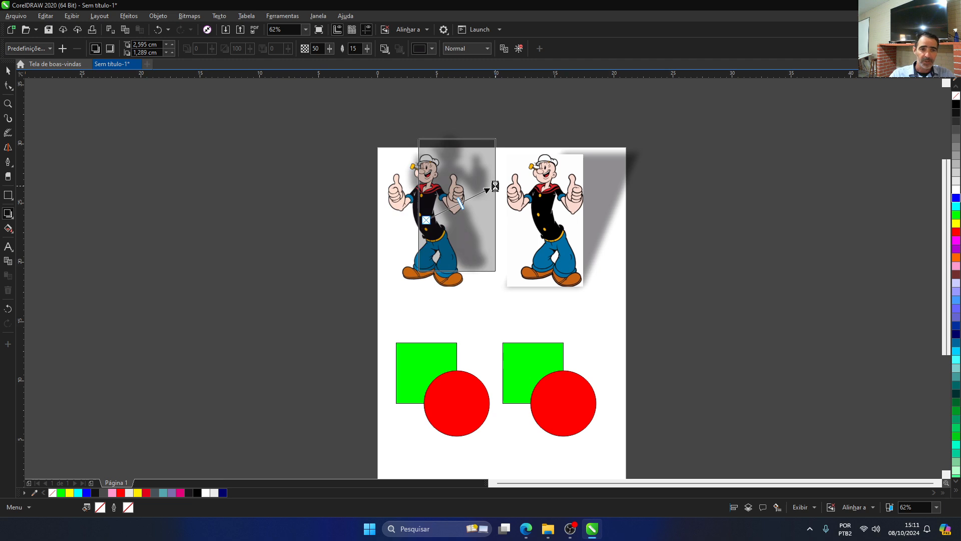
left_click(601, 210)
Step: Apply a perspective drop shadow from the base of the left square-and-circle pair, angled about 111° with an extension of 92
scroll(457, 253, "down", 2)
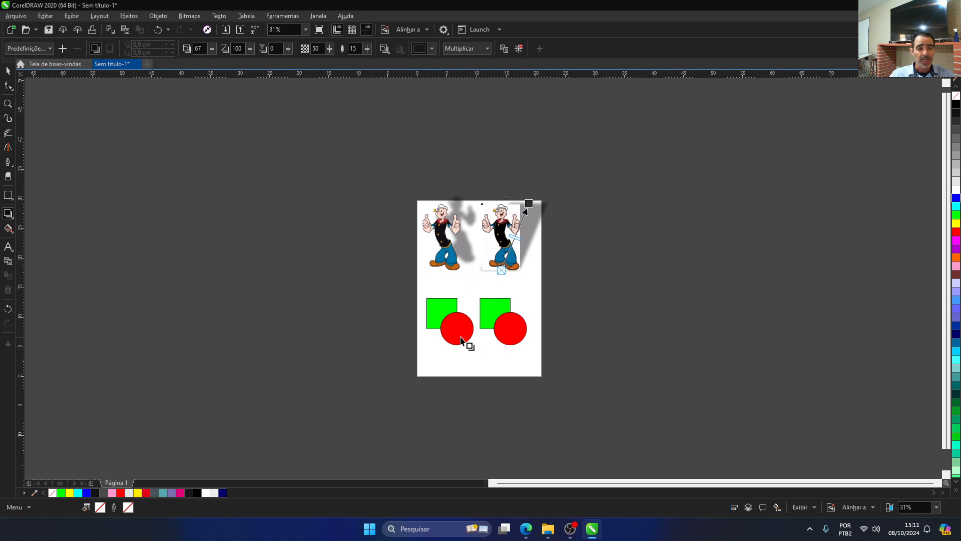
scroll(461, 339, "up", 2)
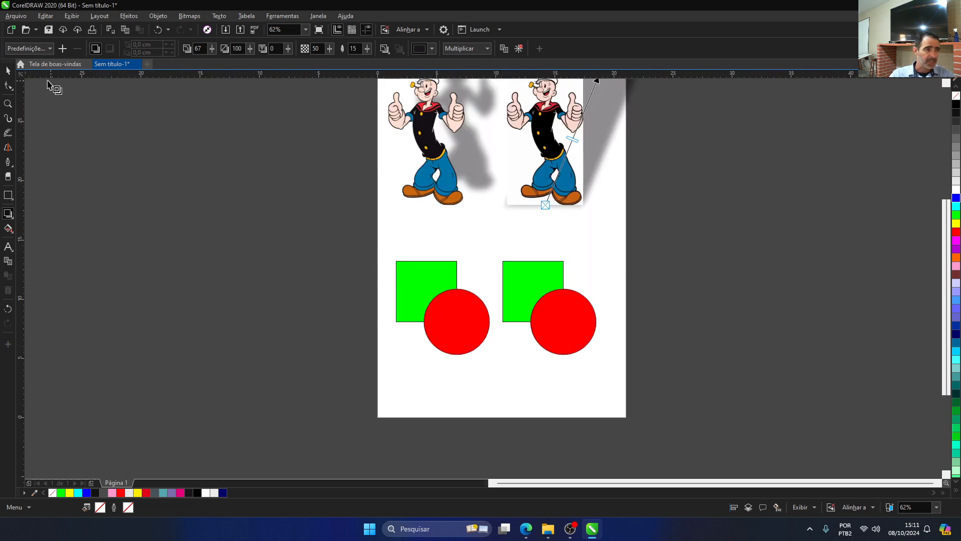
left_click(7, 70)
left_click(359, 229)
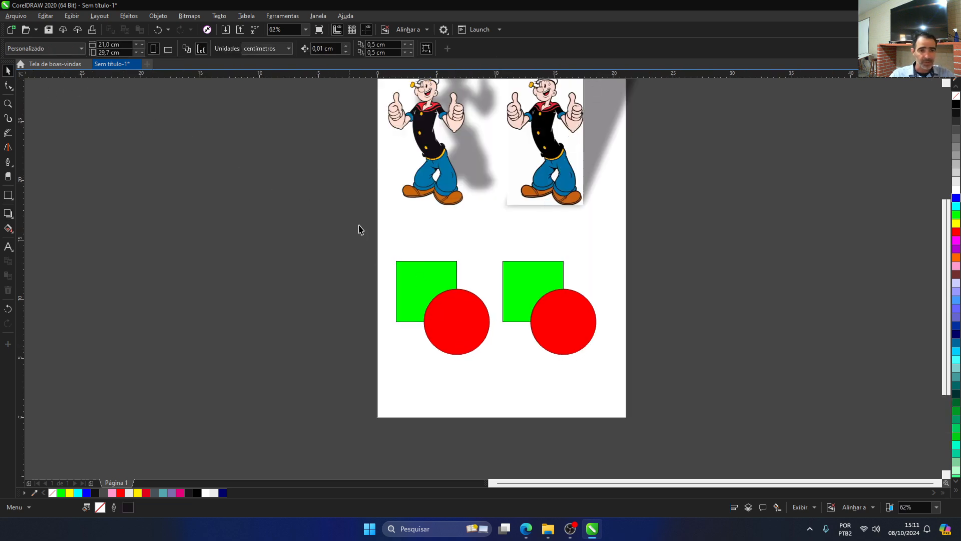
left_click(418, 275)
left_click(461, 326)
left_click_drag(385, 241, 495, 371)
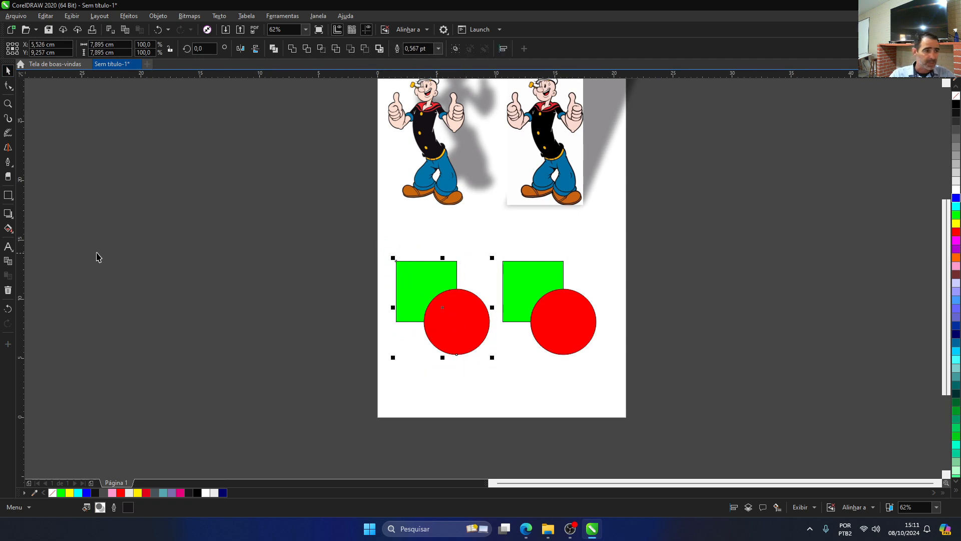
left_click(8, 216)
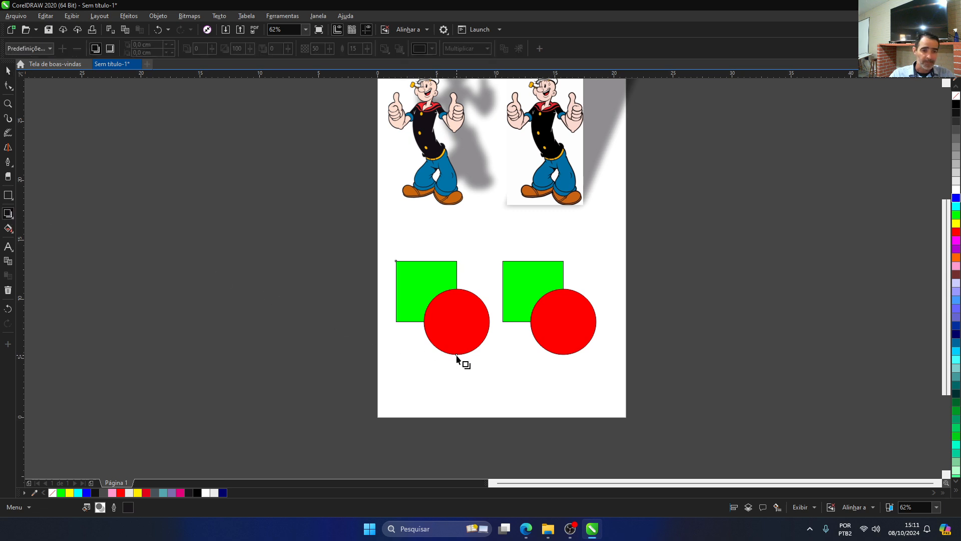
left_click_drag(442, 355, 409, 269)
scroll(413, 309, "up", 2)
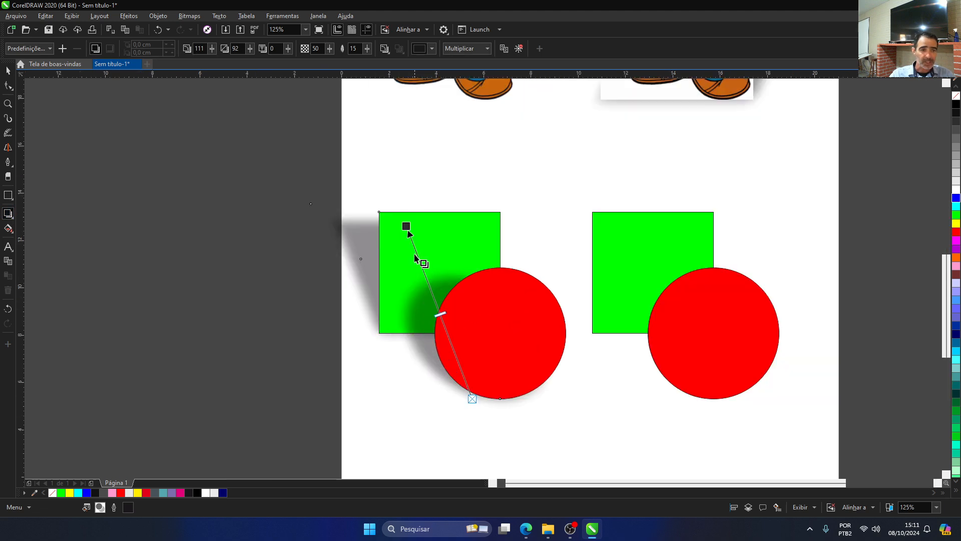
Step: Tilt the left pair's perspective shadow to about 134° with an extension of 87, and raise its opacity to 62
left_click_drag(406, 226, 318, 237)
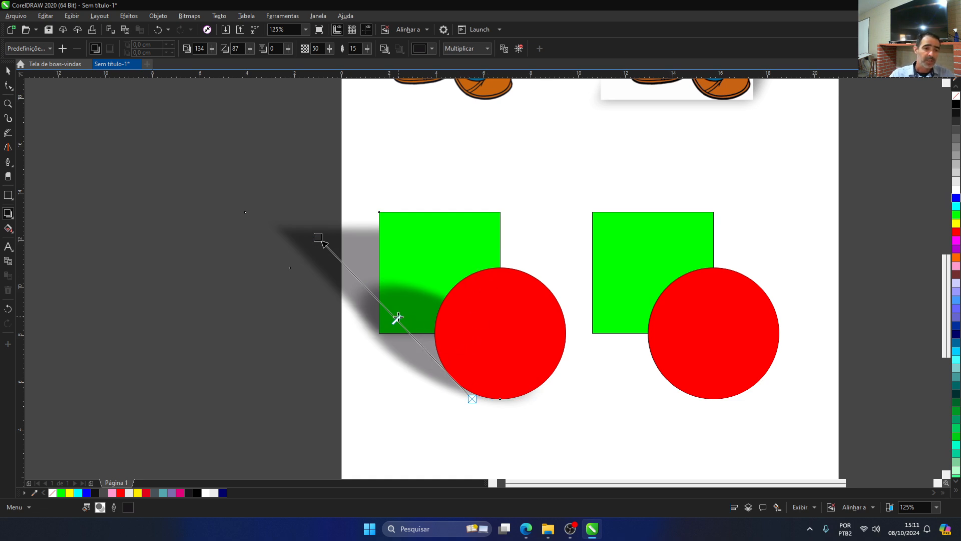
mouse_move(397, 319)
left_mouse_down()
mouse_move(365, 292)
mouse_move(395, 317)
left_mouse_up()
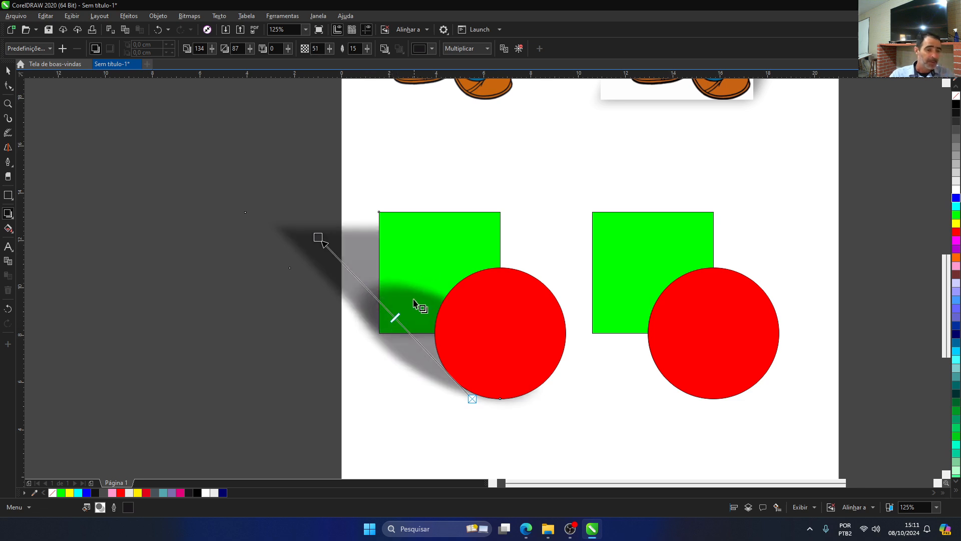
left_click_drag(396, 317, 379, 300)
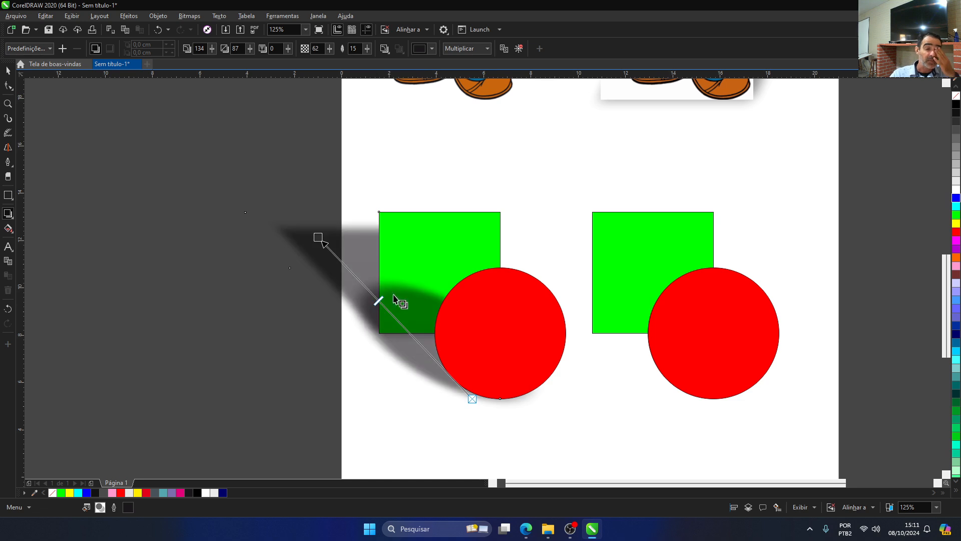
Step: Select the red circle of the left shadowed pair
left_click(361, 172)
left_click(427, 242)
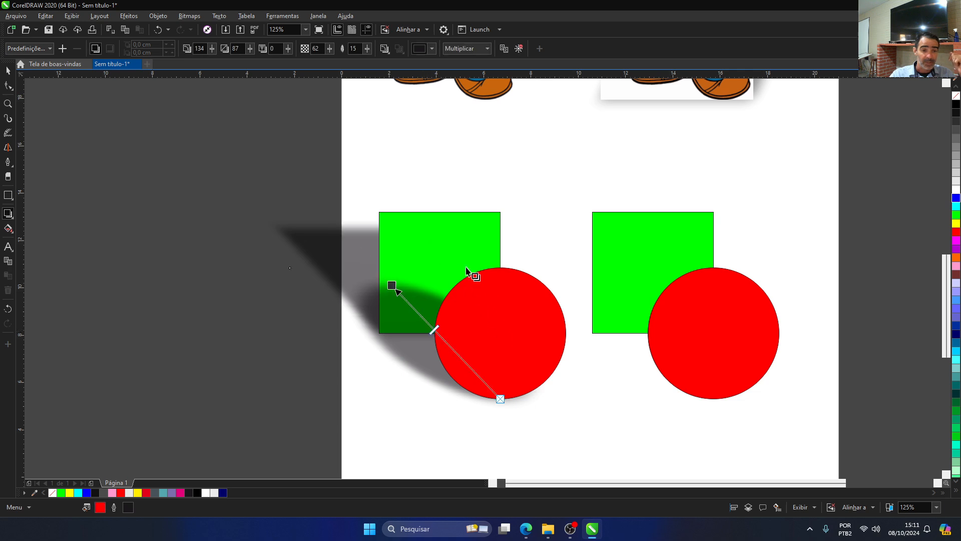
left_click(406, 337)
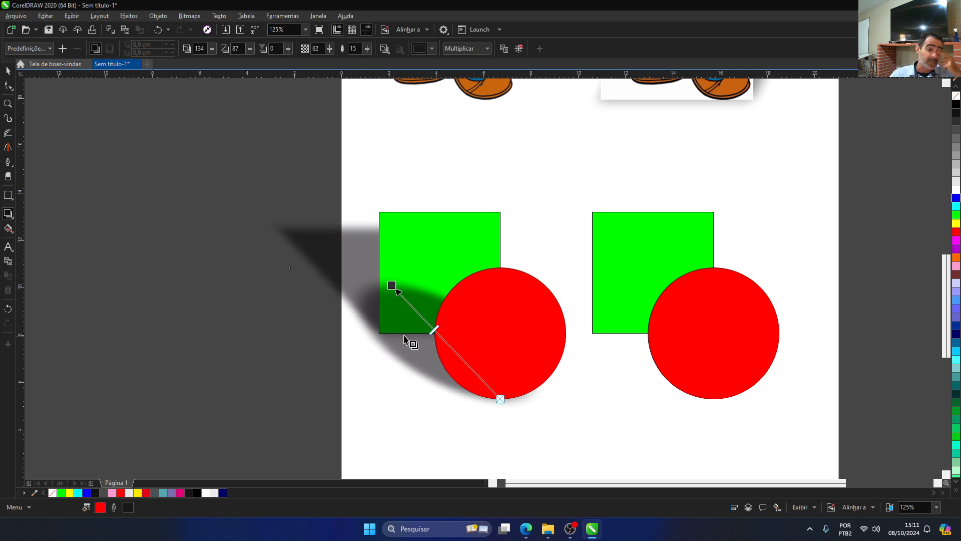
Step: Raise the left green square's shadow opacity to about 56 and inspect where it overlaps the red circle's shadow
left_click(346, 255)
left_click(397, 343)
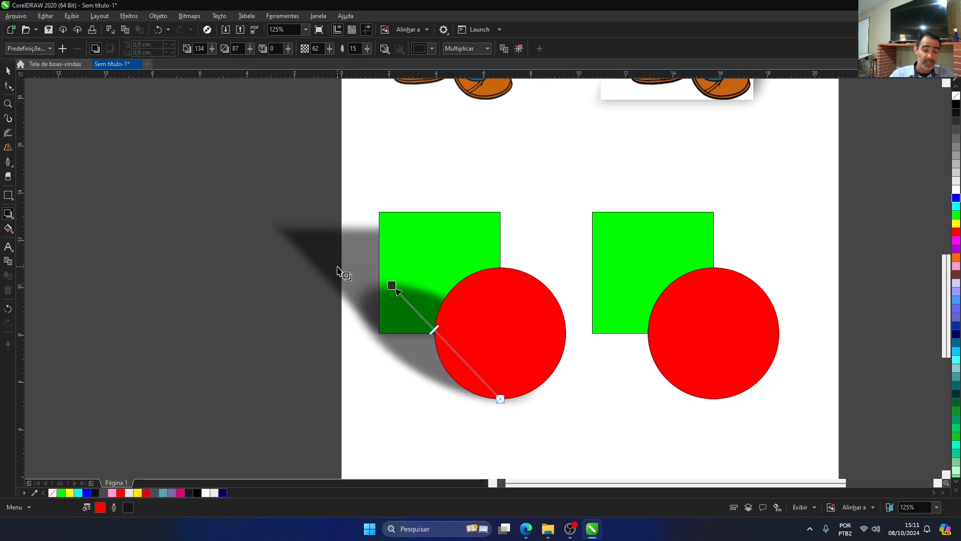
left_click(344, 272)
mouse_move(391, 277)
left_mouse_down()
mouse_move(374, 260)
mouse_move(387, 278)
left_mouse_up()
scroll(382, 311, "up", 4)
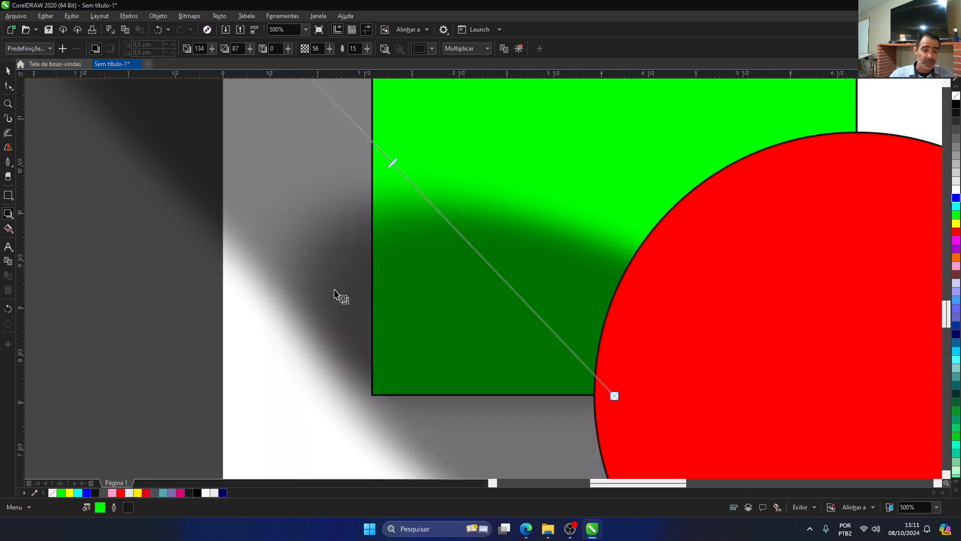
scroll(392, 297, "down", 2)
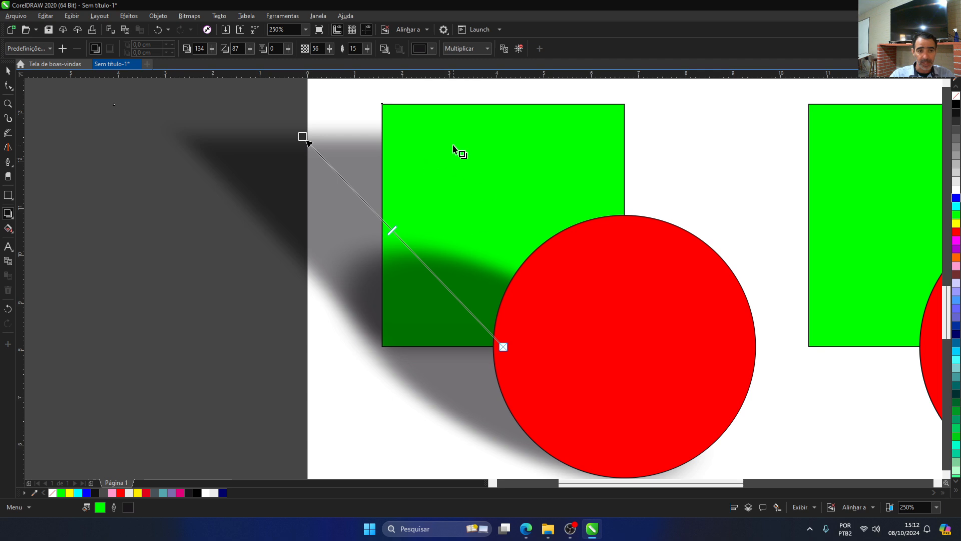
scroll(425, 328, "down", 2)
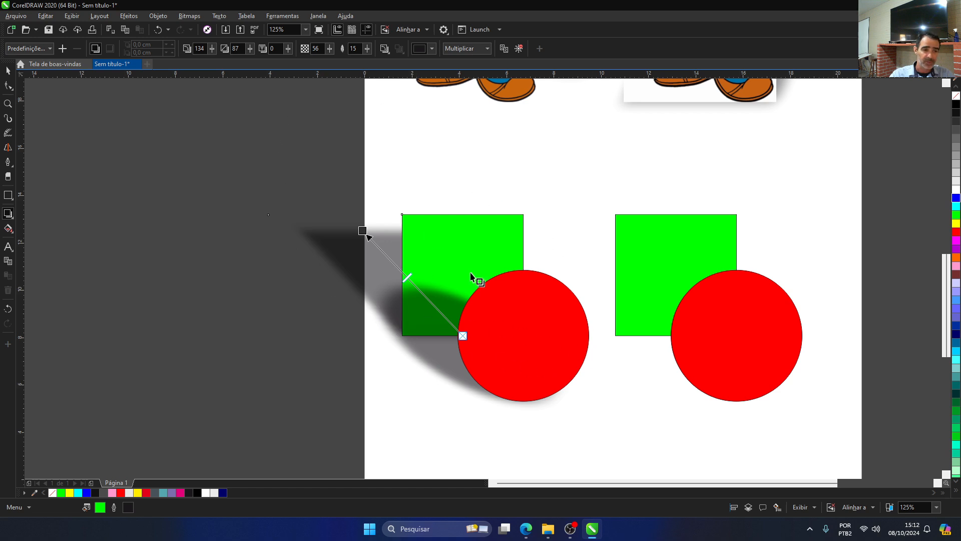
Step: Group the green square and red circle of the unshadowed right pair
left_click(7, 73)
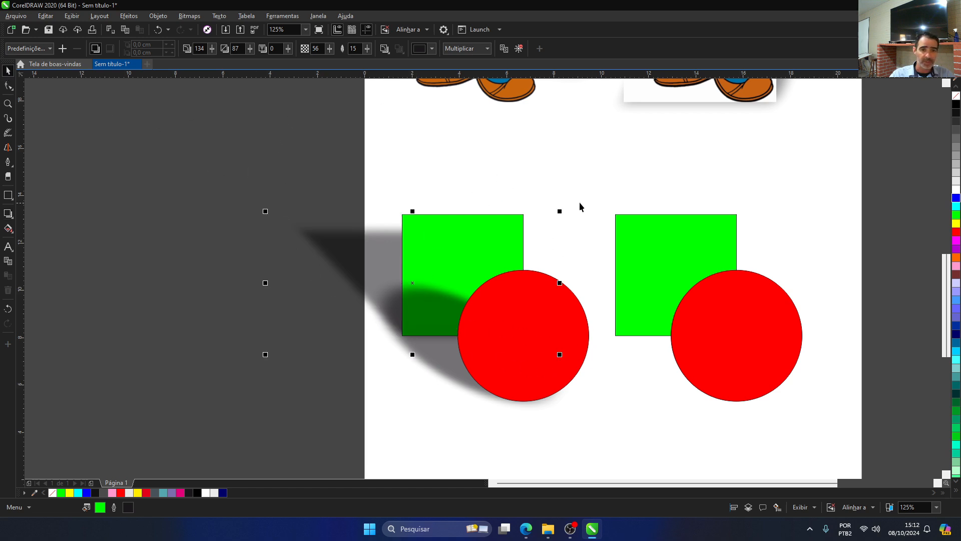
left_click_drag(831, 399, 849, 419)
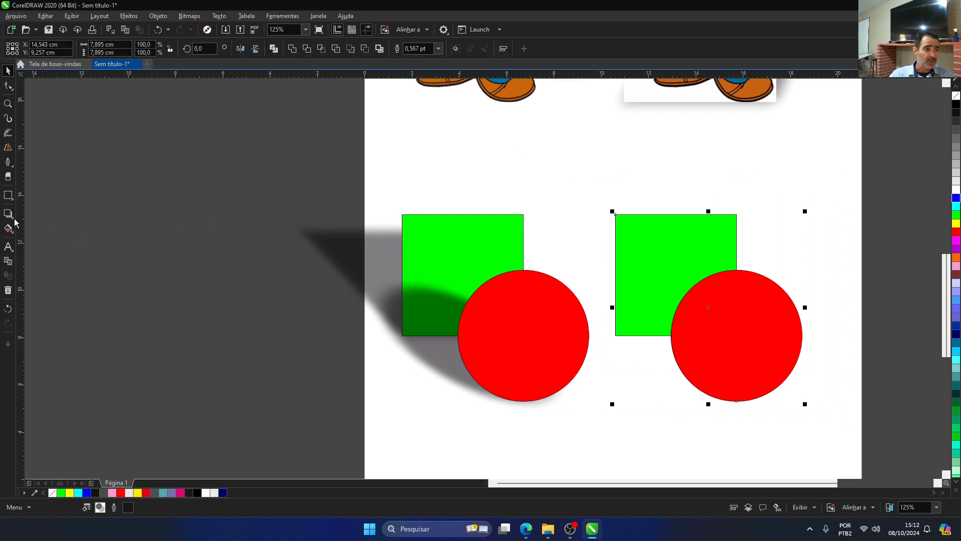
left_click(456, 50)
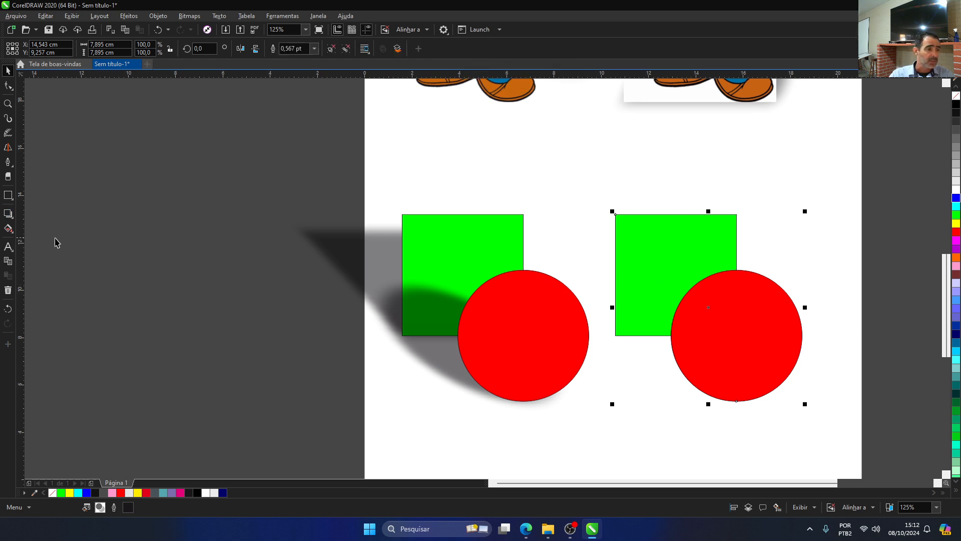
Step: Apply a perspective drop shadow from the right group's base at about 123° with an extension of 97 and opacity of 65
left_click(8, 213)
left_click_drag(740, 403, 594, 225)
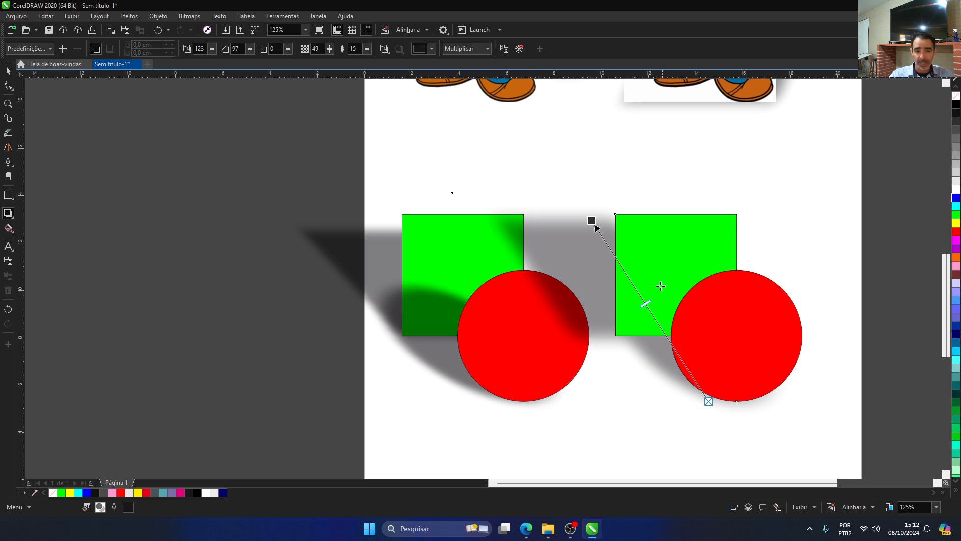
left_click_drag(646, 303, 635, 286)
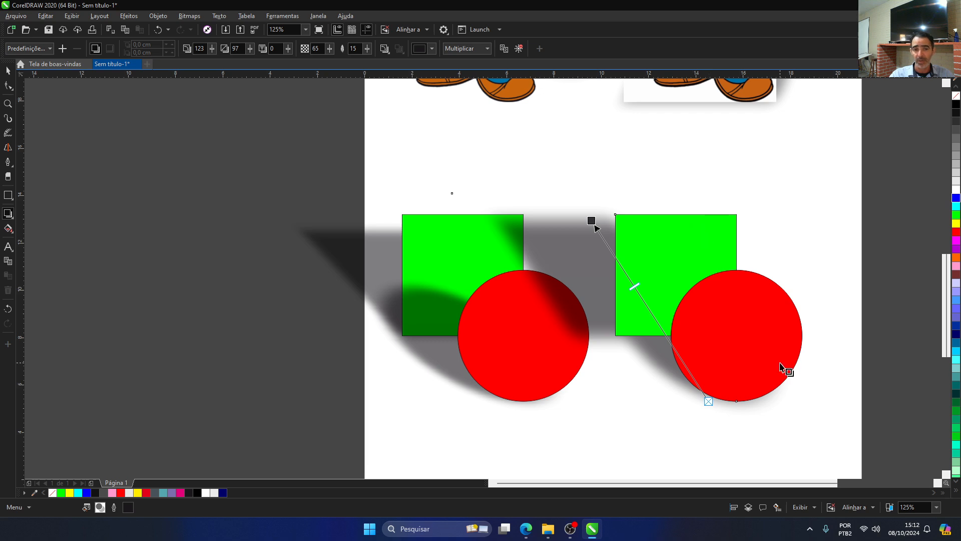
Step: Delete both square-and-circle pairs and the right Popeye together with their shadows
scroll(646, 311, "down", 4)
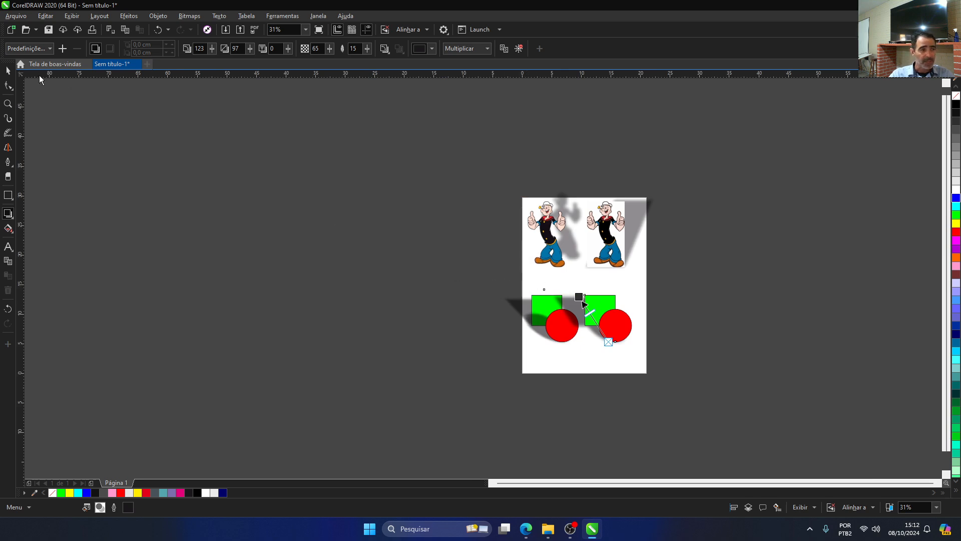
left_click(5, 72)
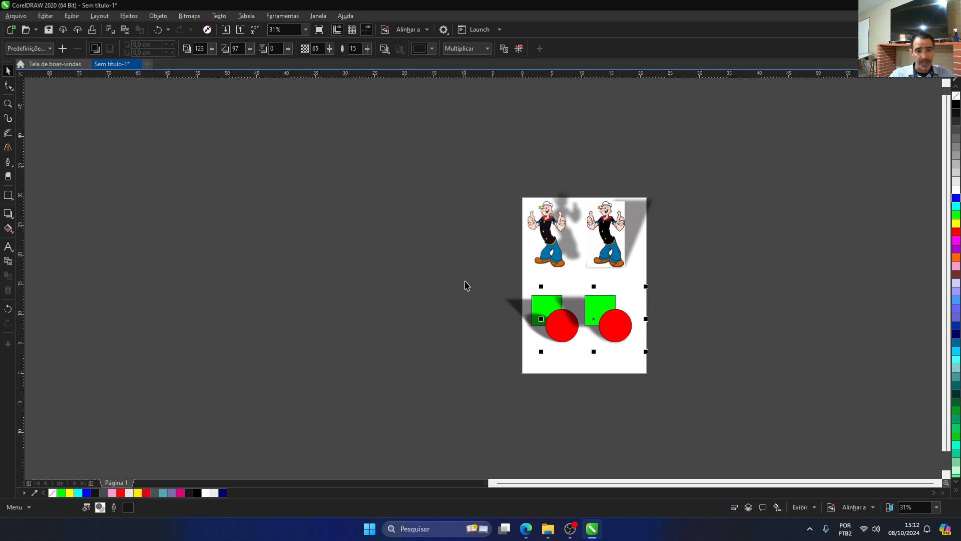
left_click_drag(475, 286, 714, 369)
key("Delete")
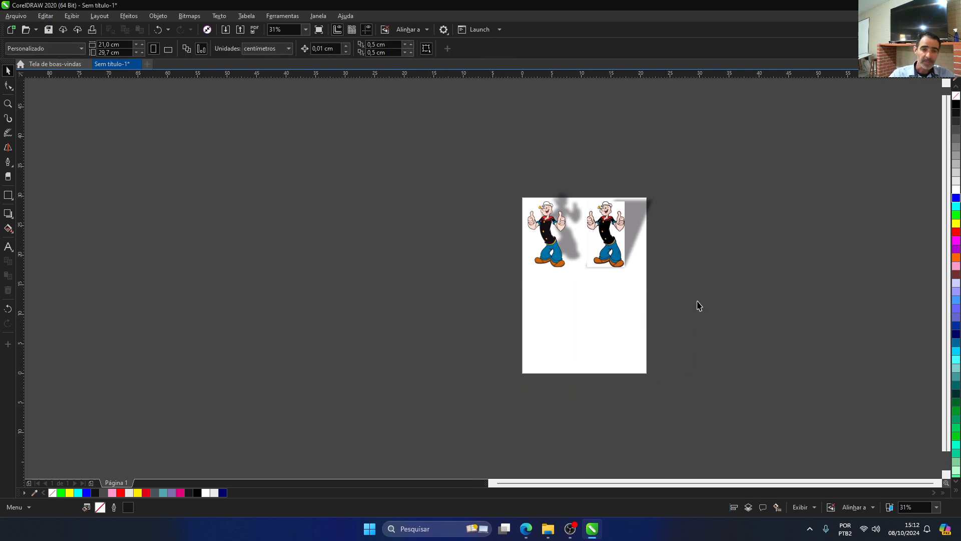
left_click(618, 224)
key("Delete")
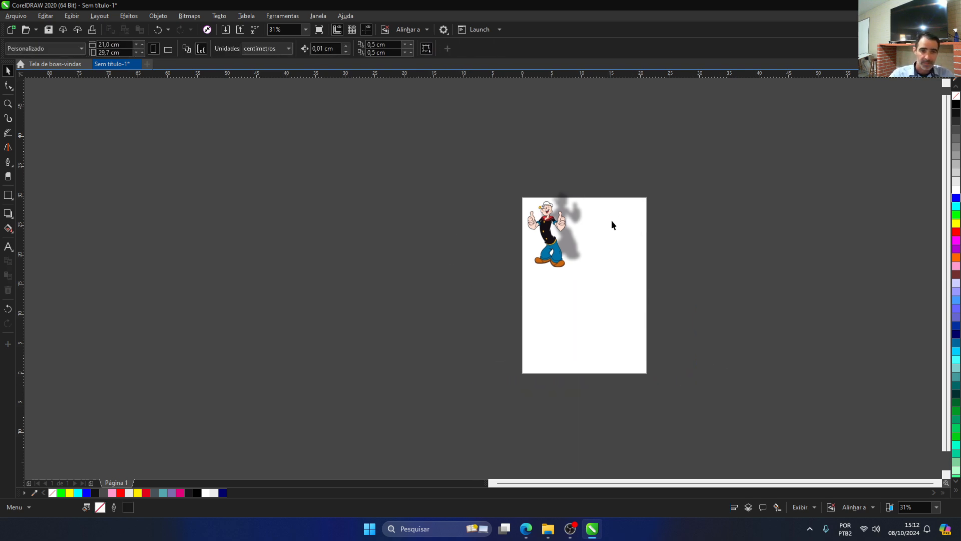
Step: Move the remaining Popeye and its drop shadow to the lower left of the page
left_click_drag(496, 176, 593, 270)
left_click_drag(542, 240, 517, 337)
scroll(597, 290, "up", 2)
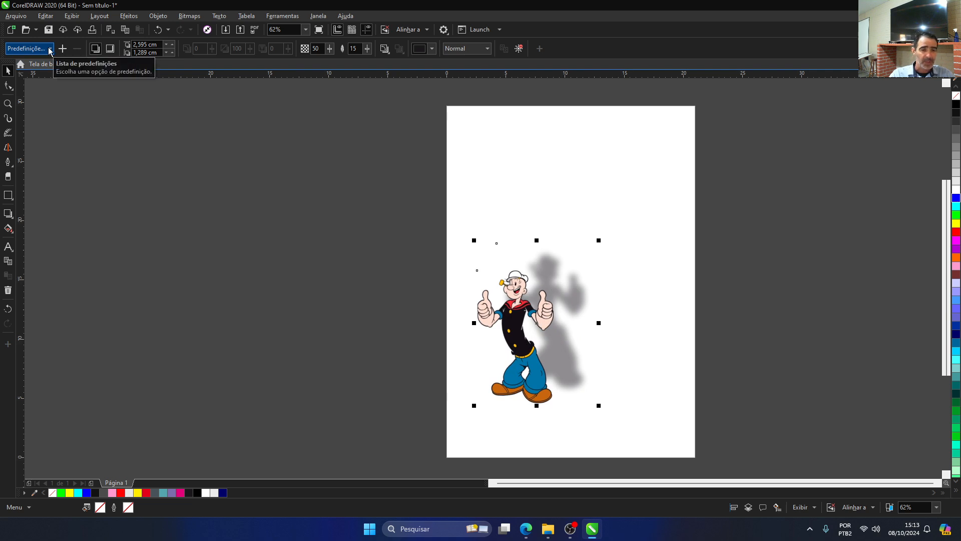
Step: Place a copy of Popeye without a shadow at the upper right of the page
left_click(35, 97)
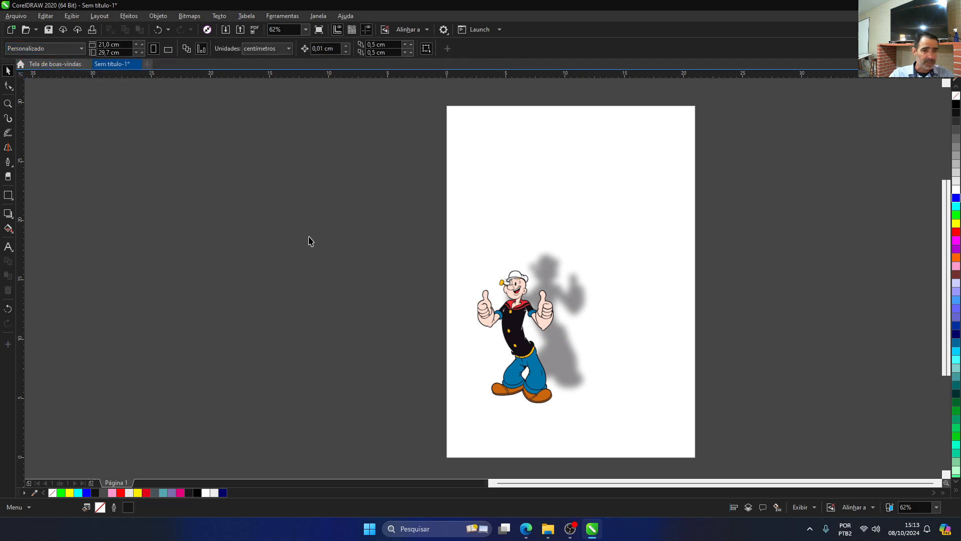
left_click(520, 331)
left_click_drag(519, 331, 645, 194)
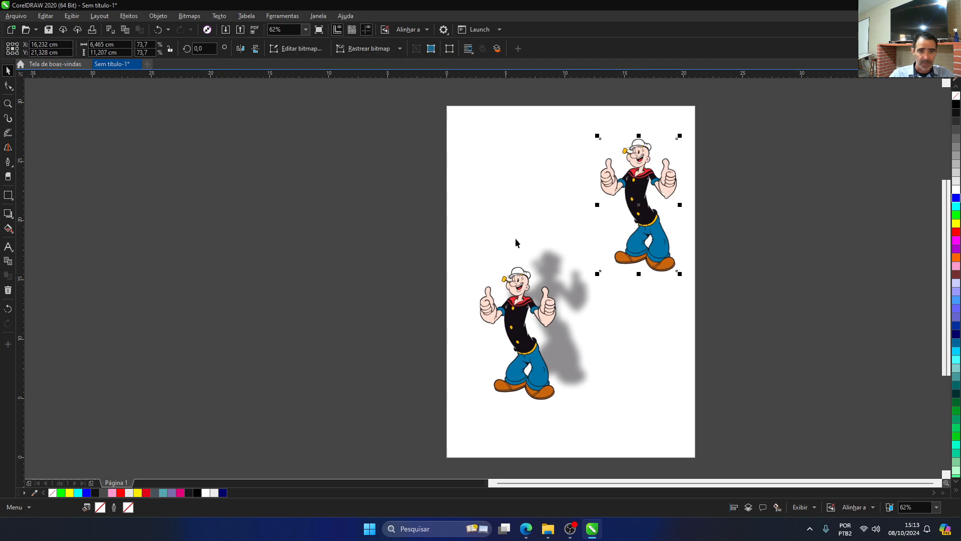
Step: Apply the "Plano inferior direito" shadow preset to the lower-left Popeye
left_click(511, 345)
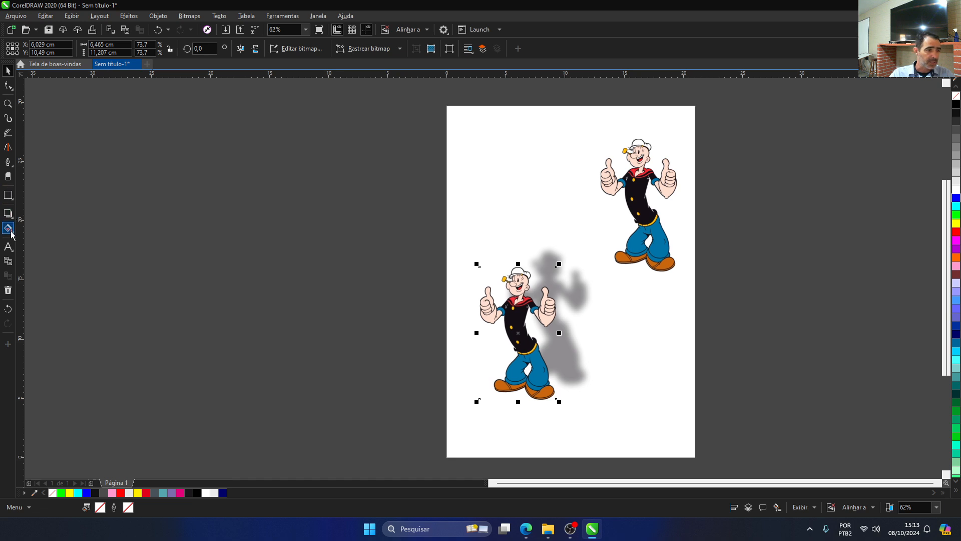
left_click(8, 213)
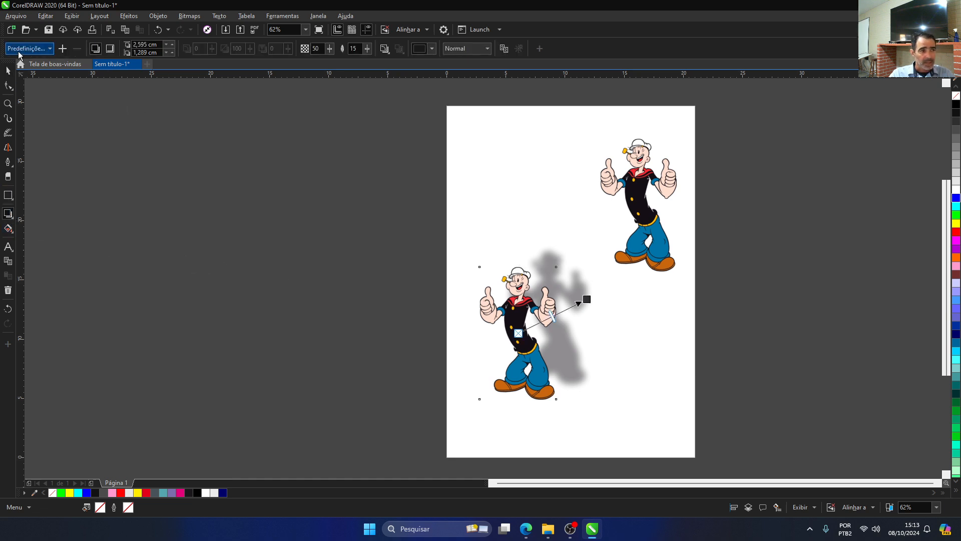
left_click(50, 48)
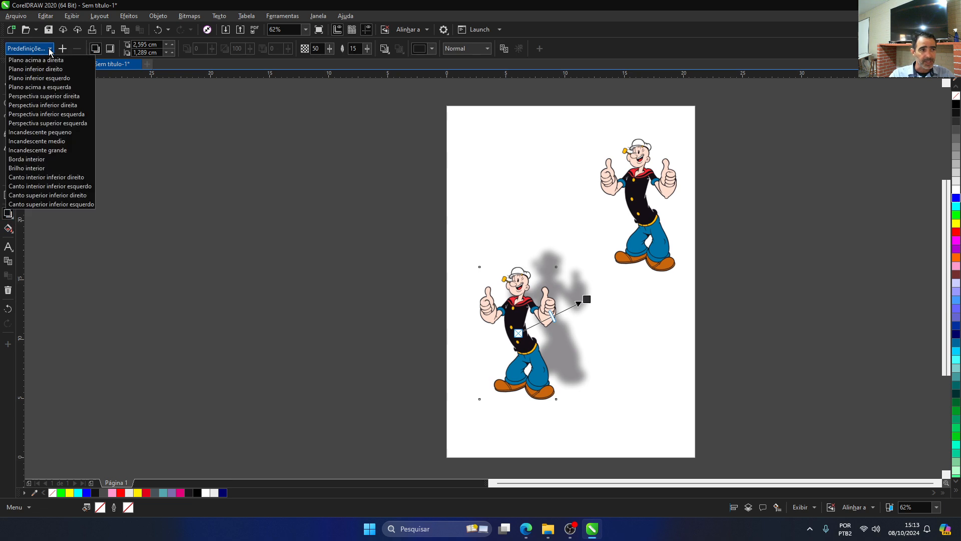
left_click(41, 74)
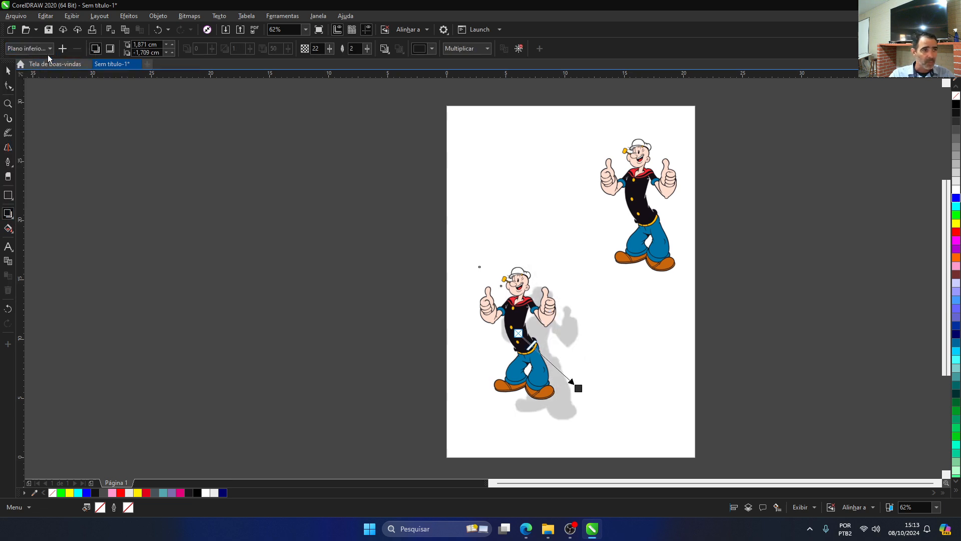
Step: Try the "Perspectiva superior direita" and "Perspectiva superior esquerda" shadow presets on the lower-left Popeye
left_click(50, 48)
left_click(40, 96)
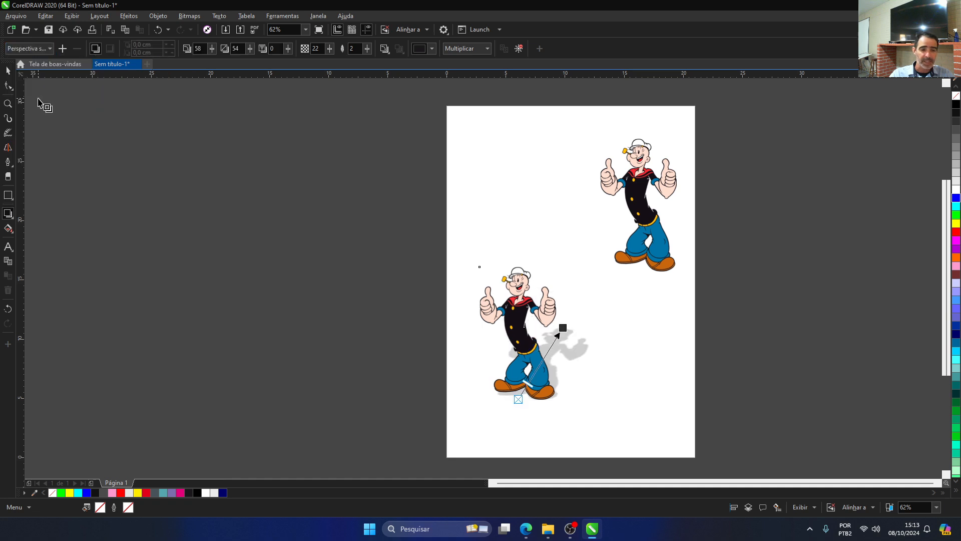
left_click(50, 48)
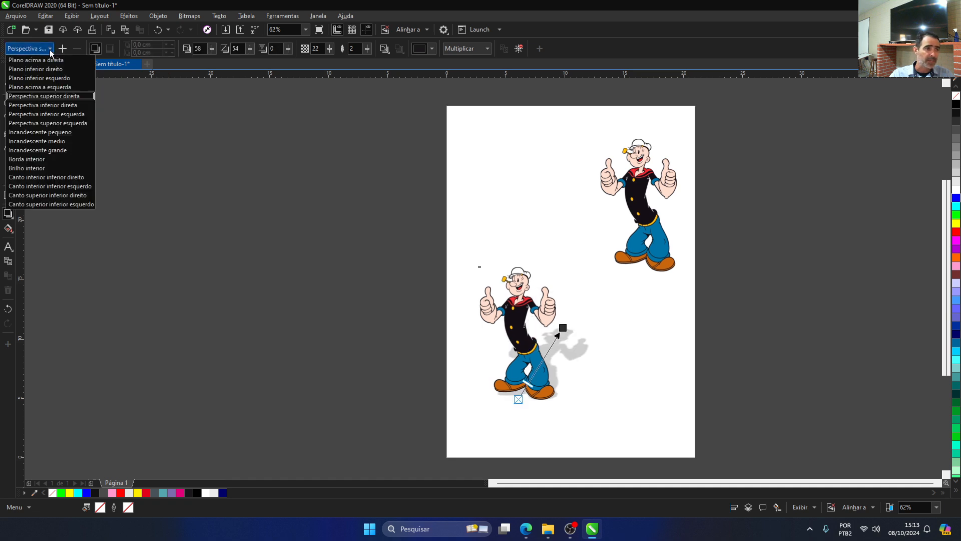
left_click(35, 123)
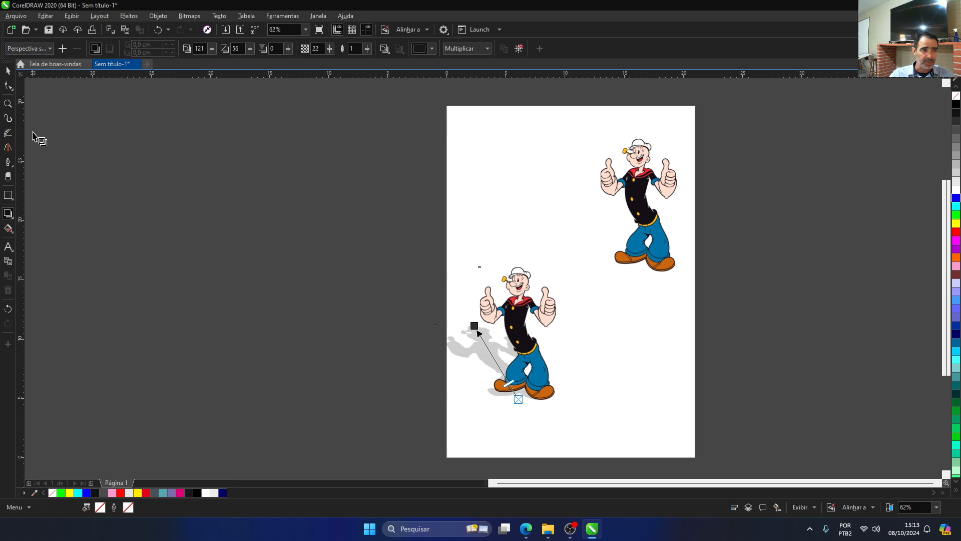
Step: Try the "Borda interior" preset on the lower-left Popeye, and replace it with "Plano inferior esquerdo"
left_click(38, 50)
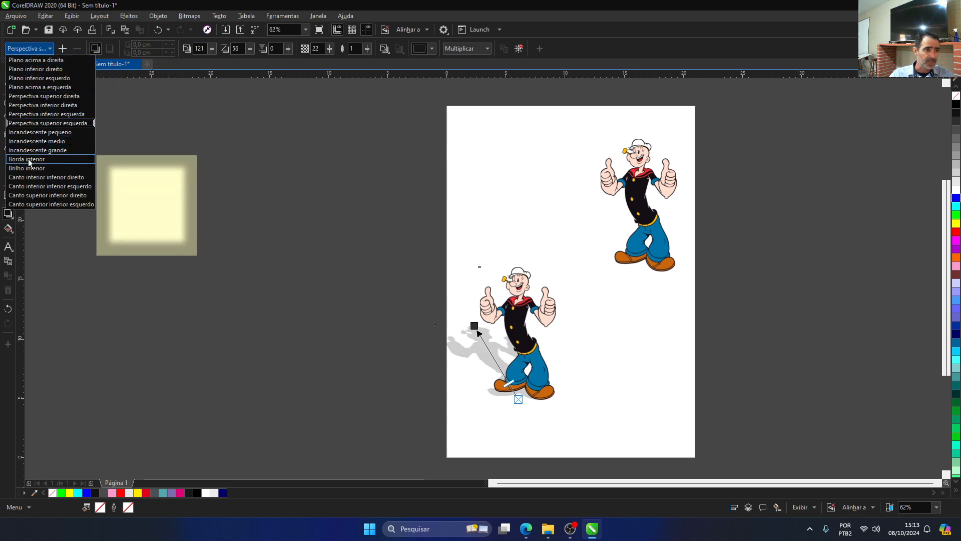
left_click(30, 161)
left_click(35, 48)
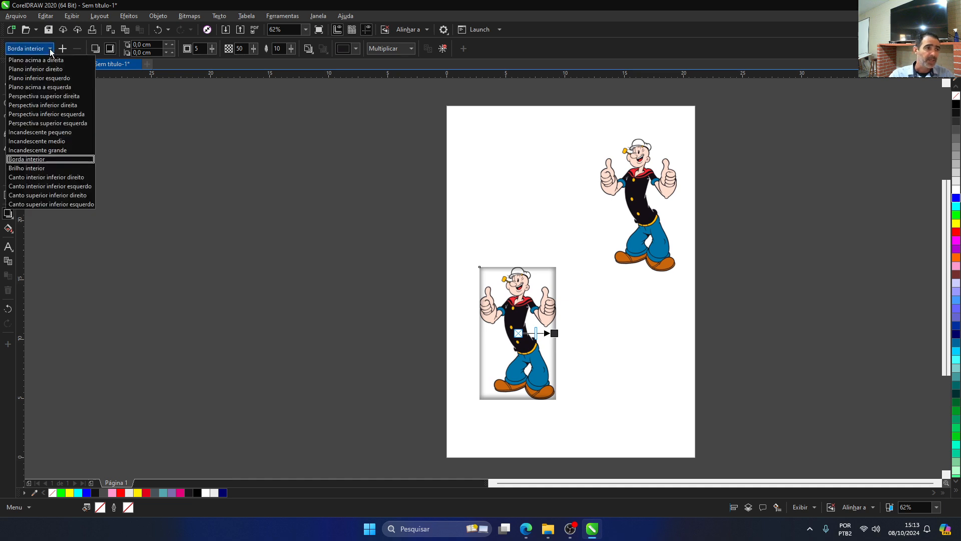
left_click(27, 78)
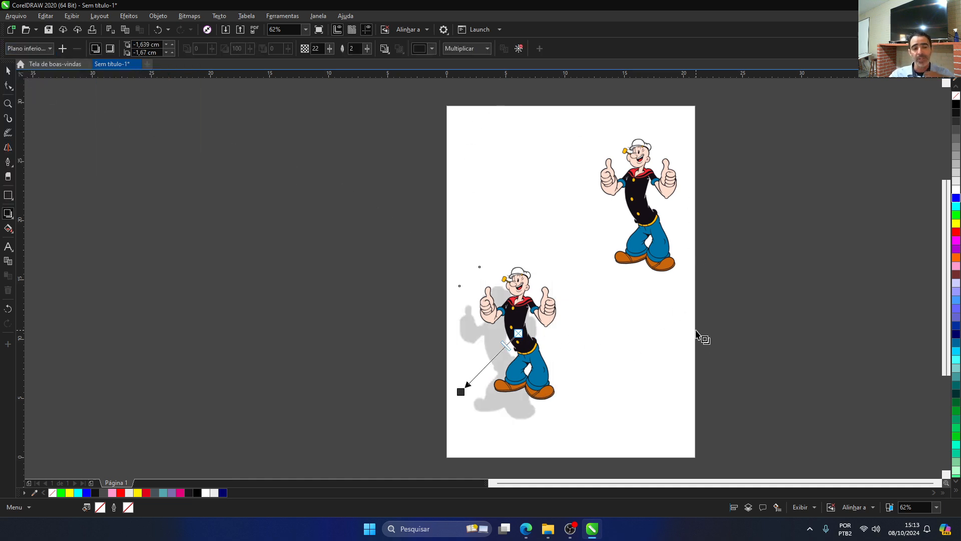
Step: Cast a perspective shadow from the upper-right Popeye's feet at about 146°, with extension 48, opacity 75 and fade 41
left_click(643, 226)
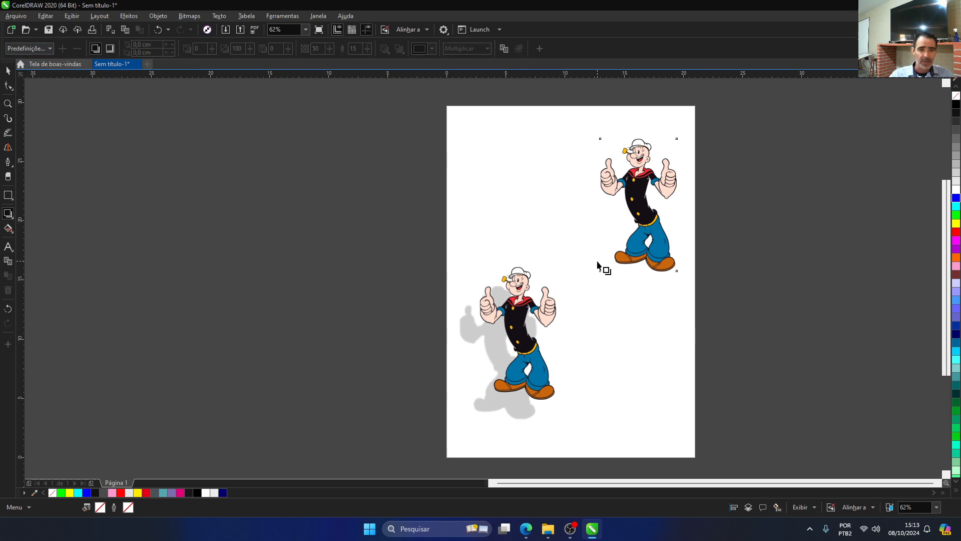
left_click(46, 49)
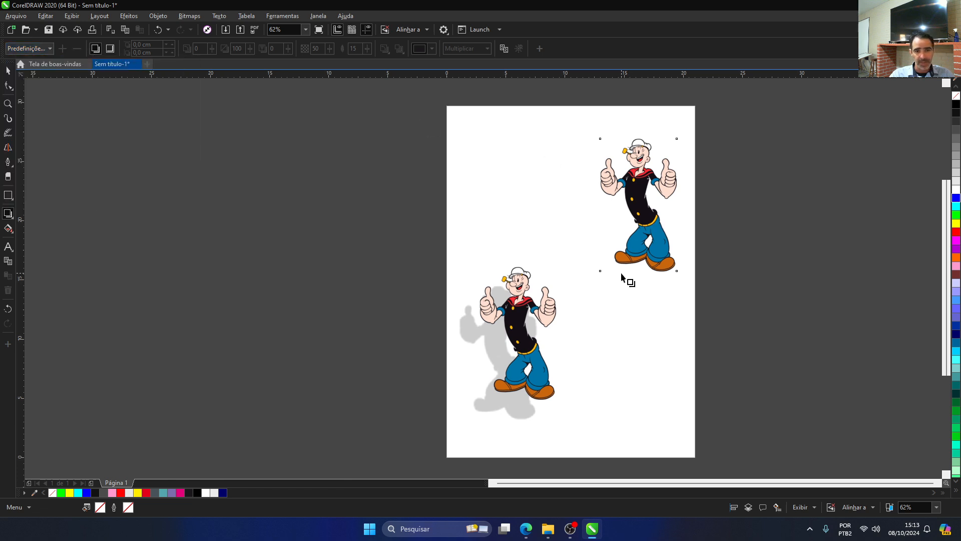
left_click_drag(600, 271, 544, 206)
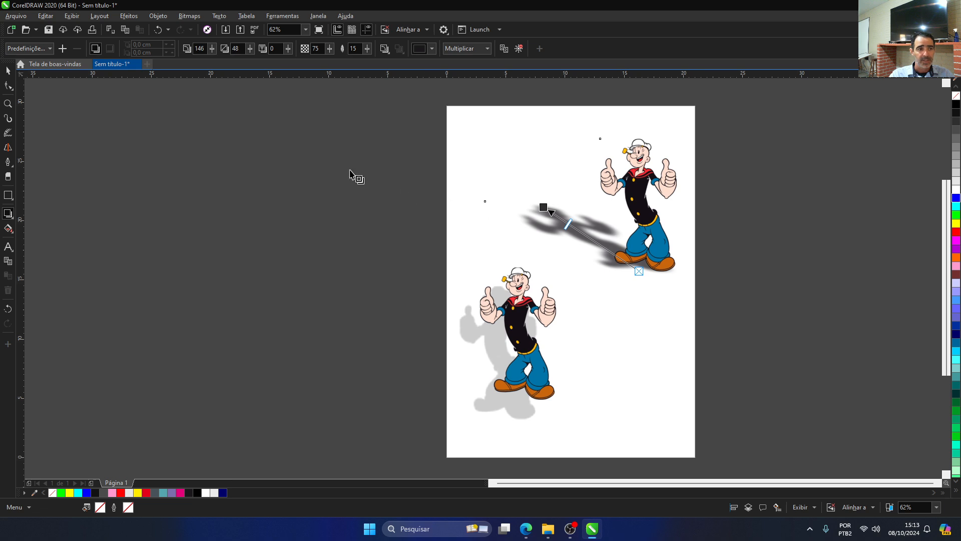
left_click(289, 52)
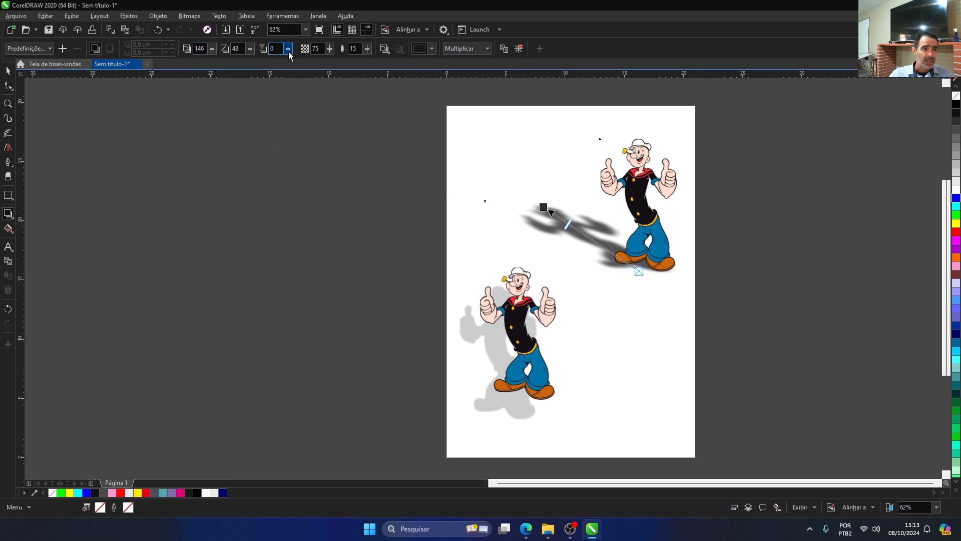
left_click_drag(308, 58, 308, 58)
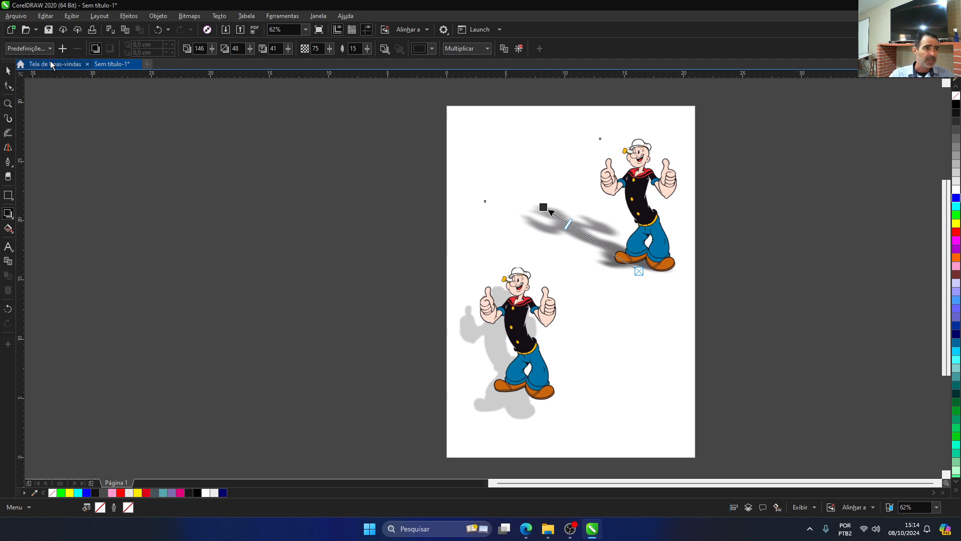
Step: Try to save the upper-right Popeye's shadow settings as a preset file in the Shadow folder
left_click(62, 48)
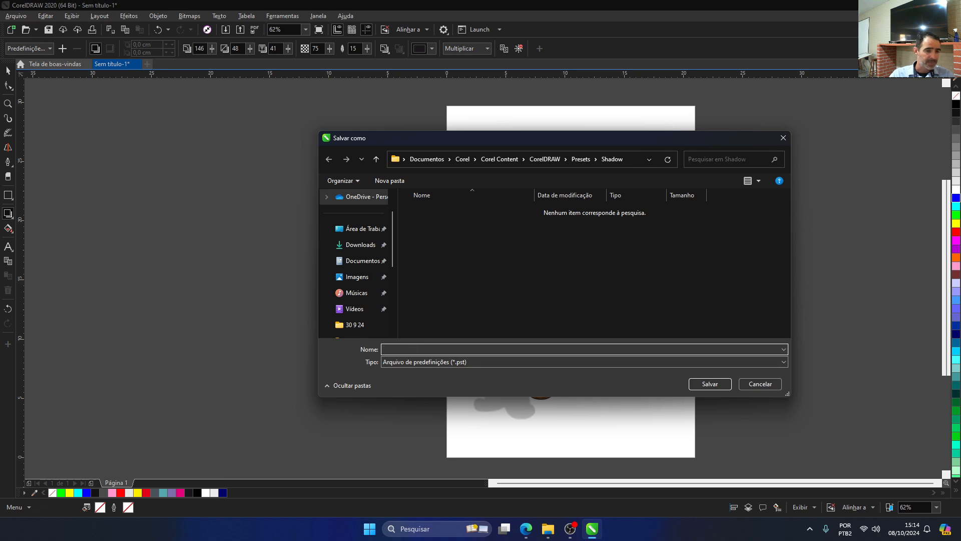
left_click(711, 384)
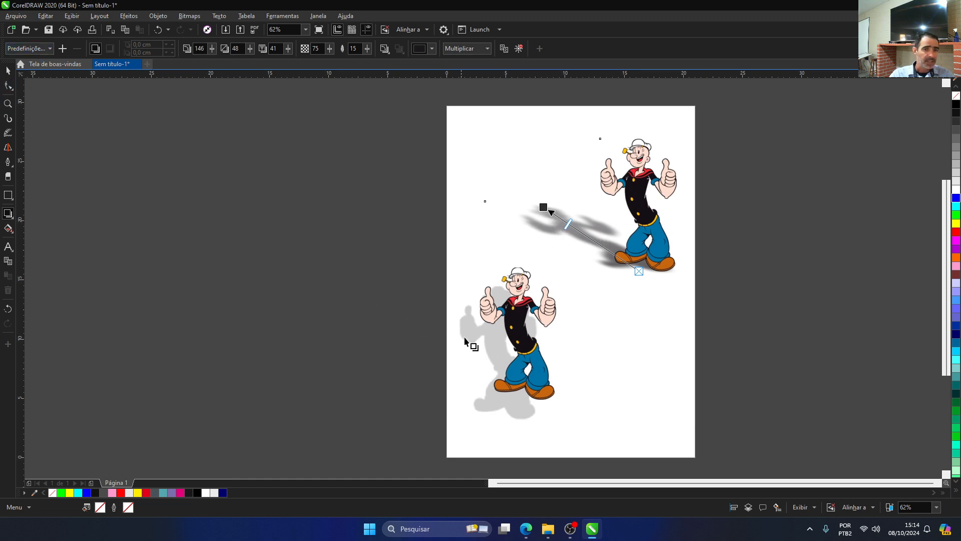
Step: Draw an upright rectangle about 4.02 by 7.15 cm in the empty lower-right area of the page
left_click(7, 198)
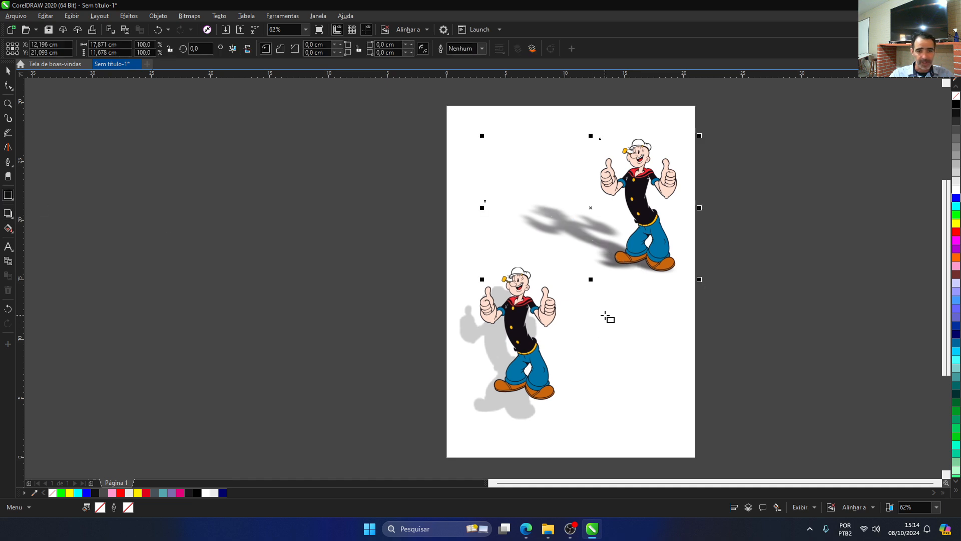
left_click_drag(604, 315, 653, 400)
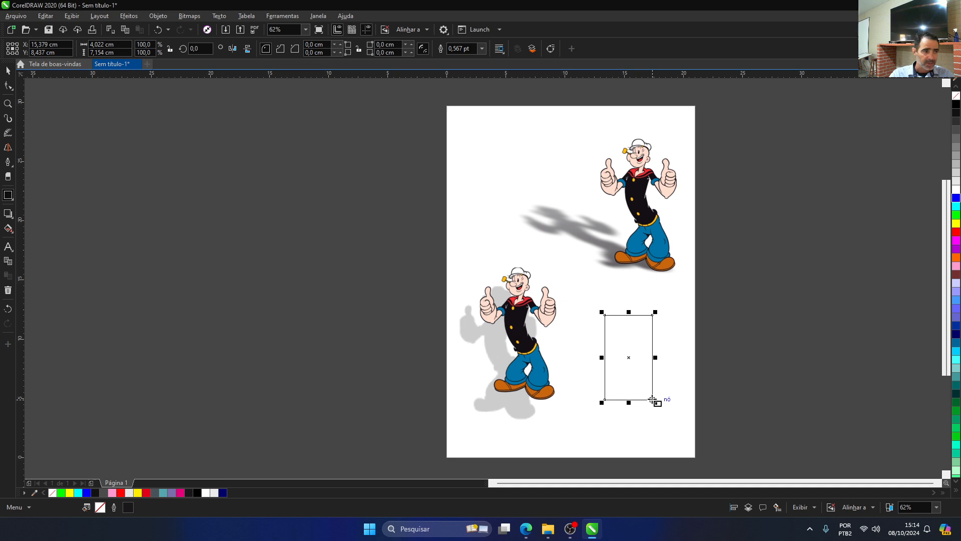
Step: Apply the saved "W" shadow preset to the empty rectangle and fill the rectangle with blue
left_click(8, 213)
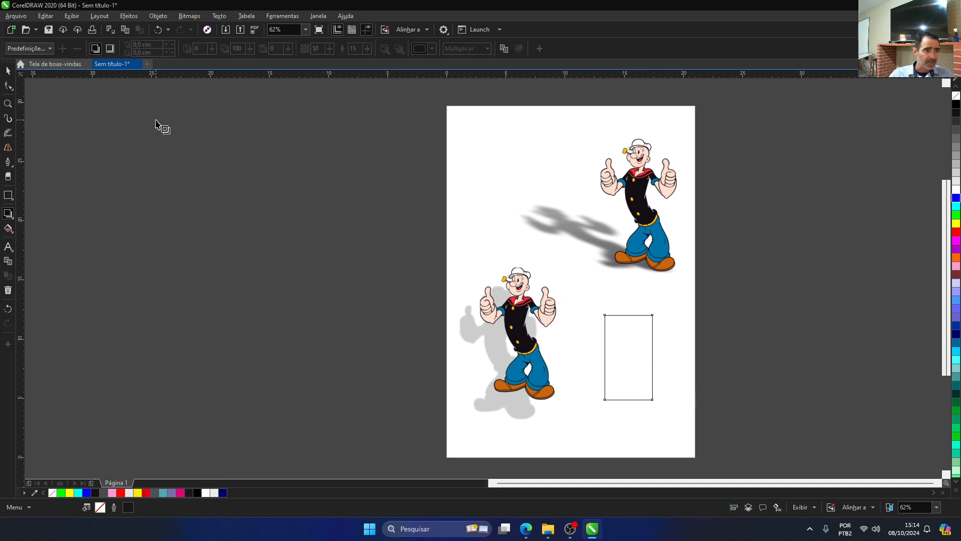
left_click(49, 50)
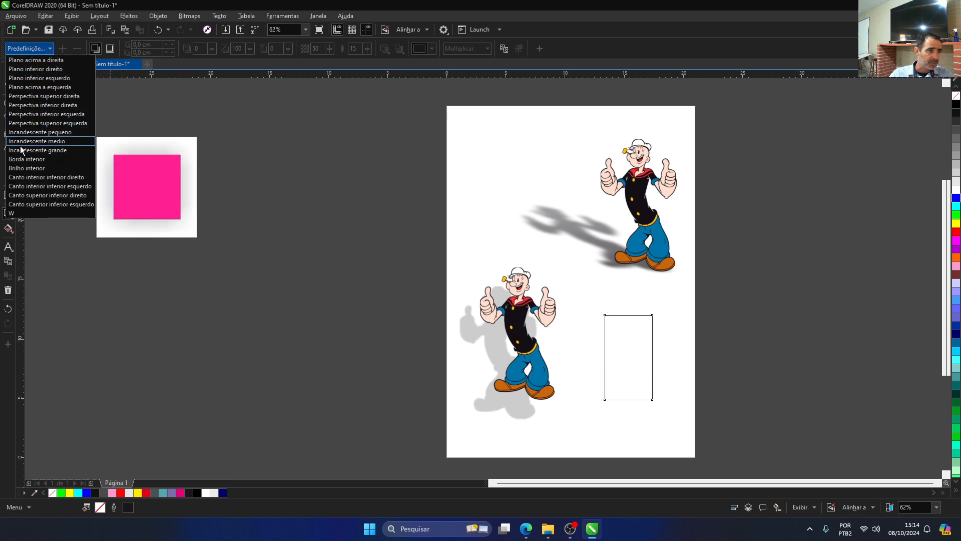
left_click(14, 214)
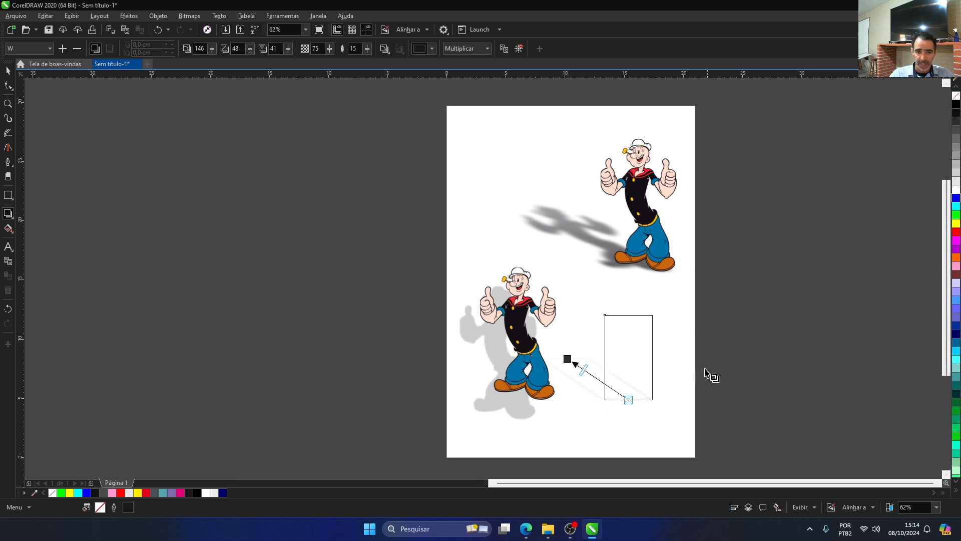
left_click(956, 198)
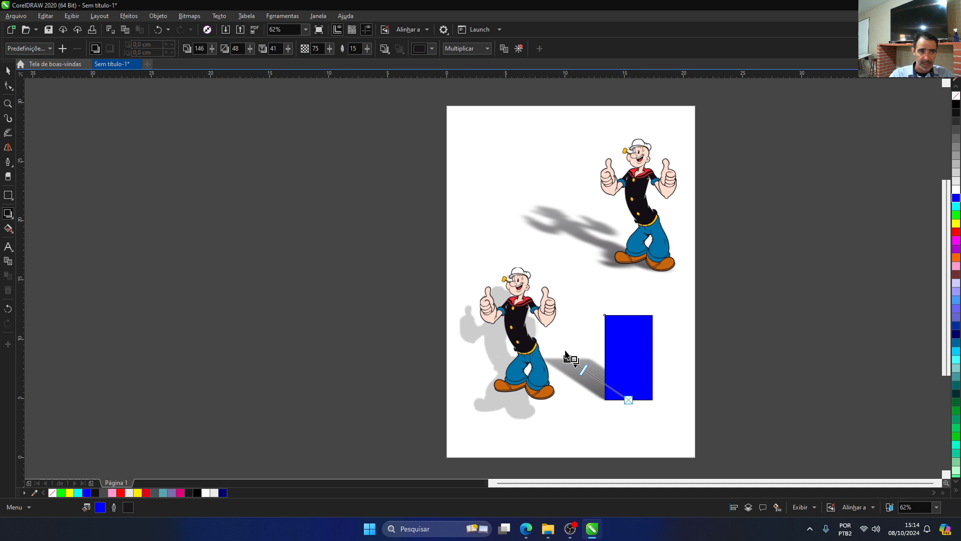
Step: Compare the shadow settings of the upper-right Popeye with those of the blue rectangle
left_click(576, 223)
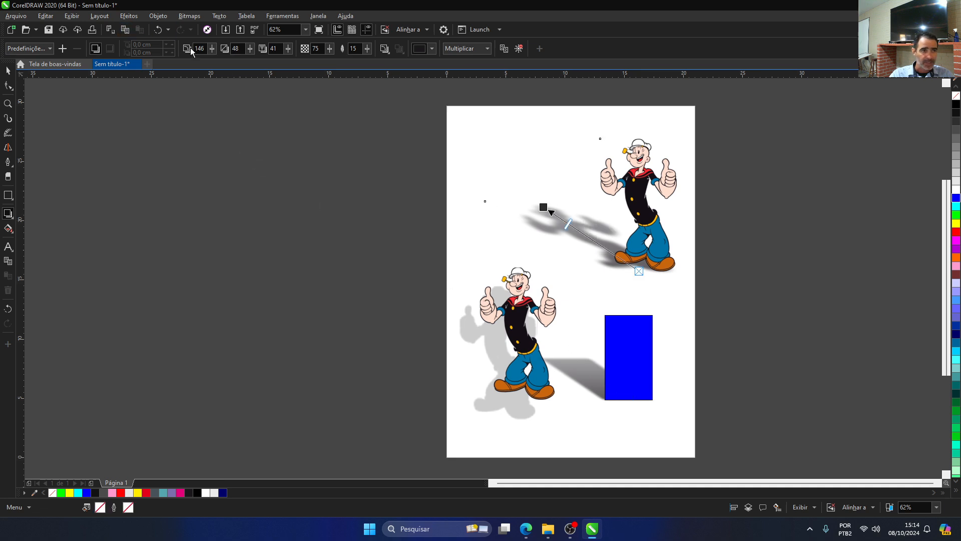
left_click(564, 361)
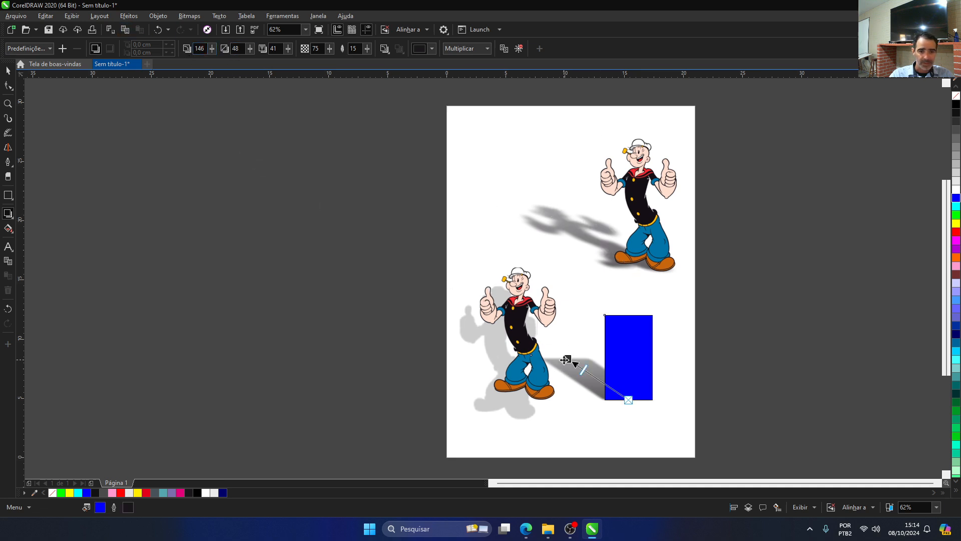
left_click(575, 224)
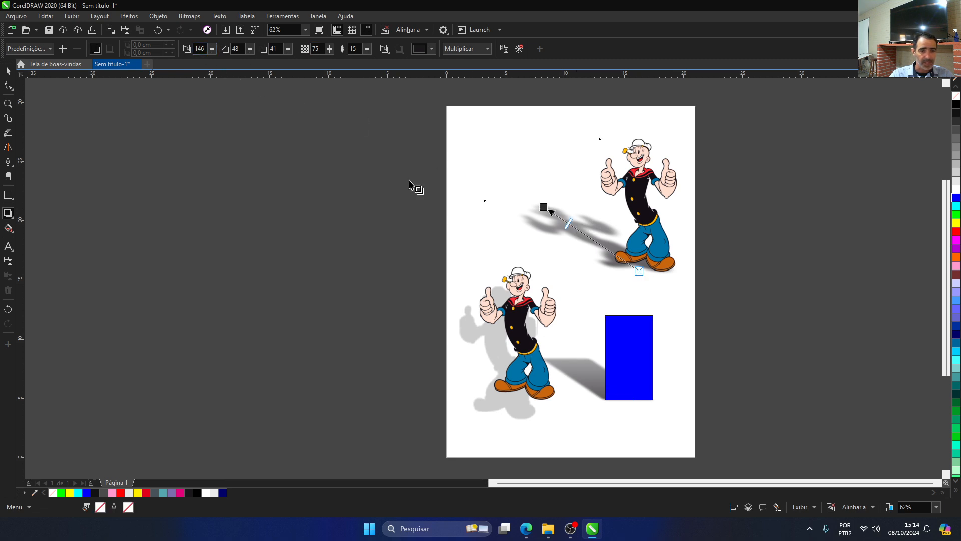
left_click(570, 376)
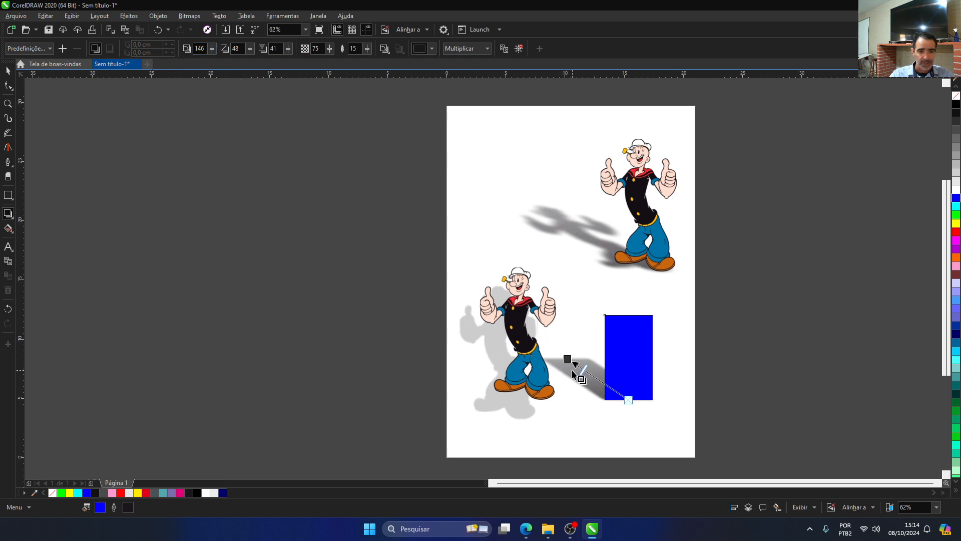
Step: Delete the custom "W" preset from the saved shadow presets and check the preset list
left_click(50, 49)
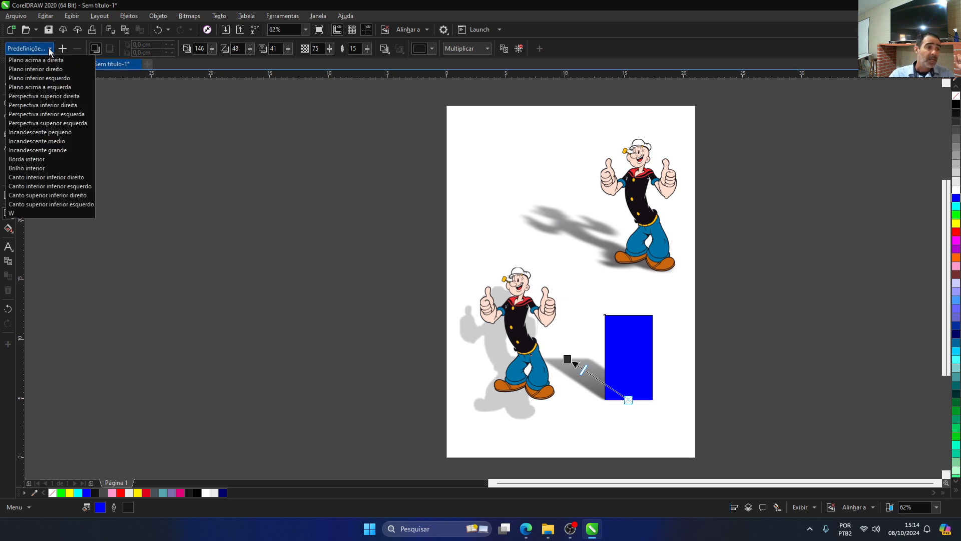
left_click(13, 215)
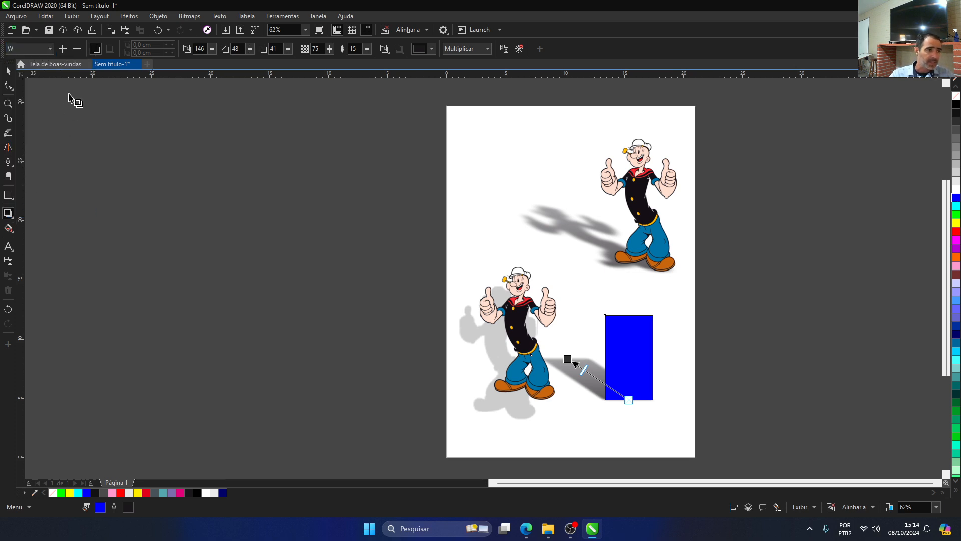
left_click(78, 49)
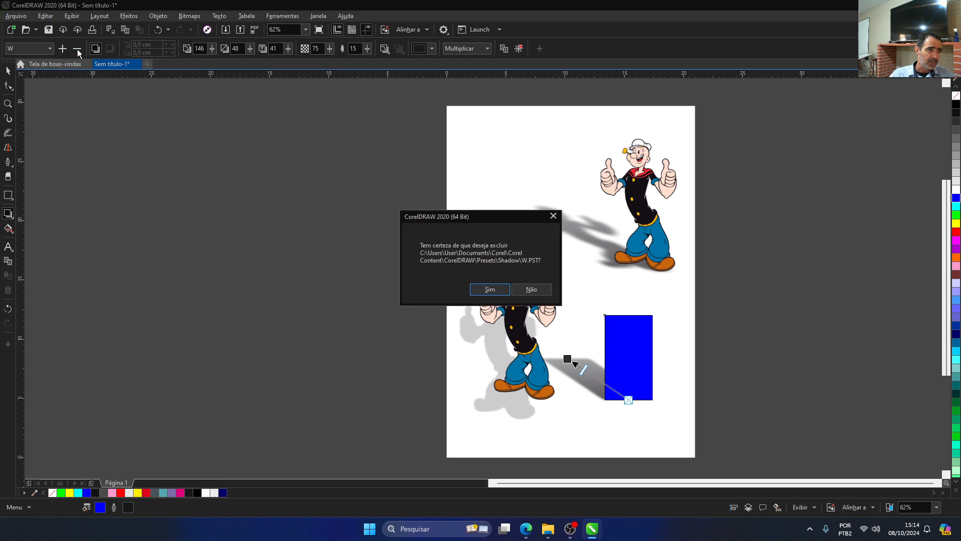
left_click(483, 295)
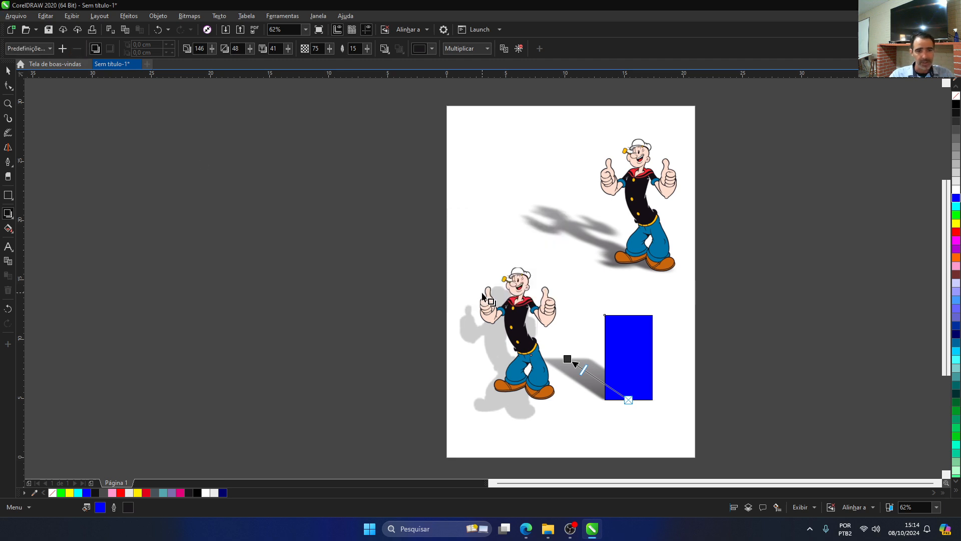
left_click(49, 48)
left_click(49, 48)
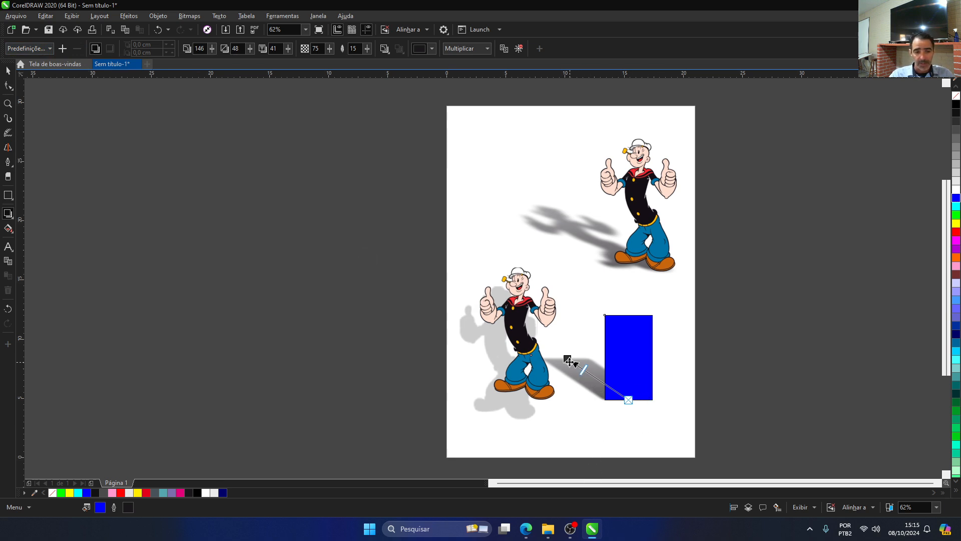
Step: Try the rectangle's shadow straight upward at about 90° with several lengths, and set its extension to 2
left_click_drag(568, 359, 631, 193)
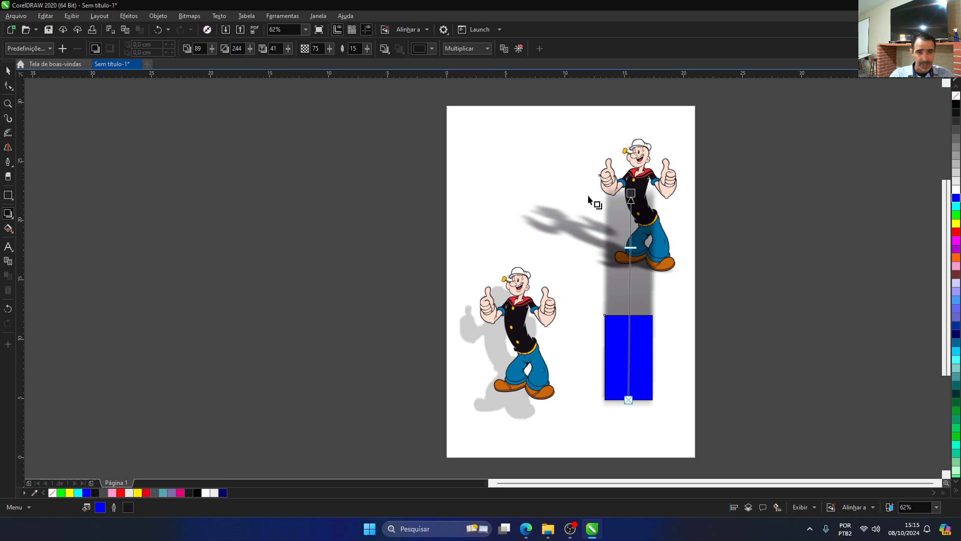
left_click_drag(631, 192, 629, 262)
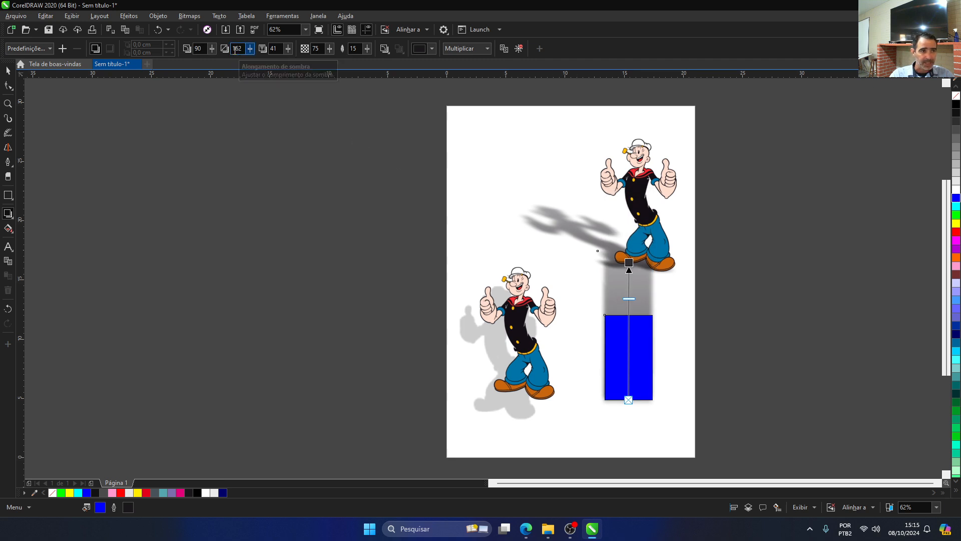
left_click_drag(629, 263, 630, 240)
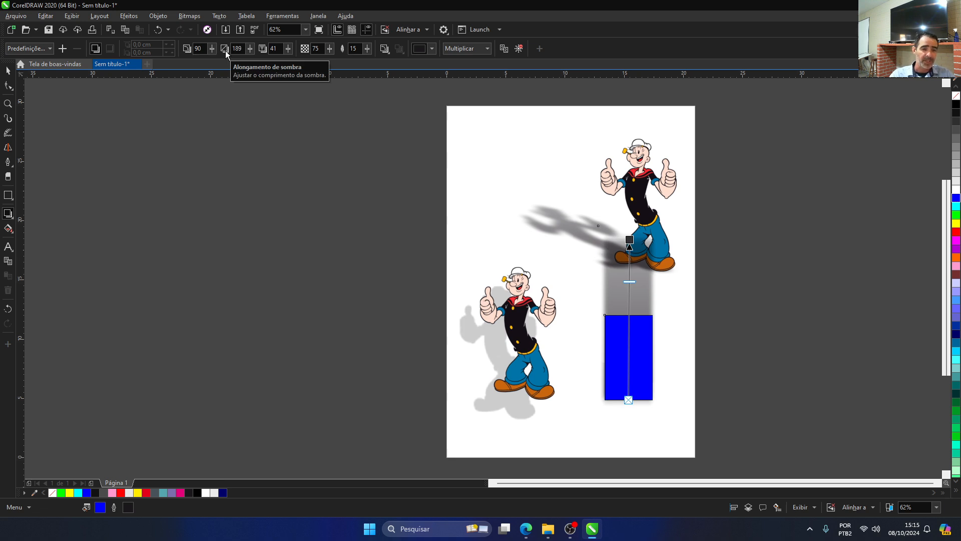
left_click_drag(630, 239, 628, 260)
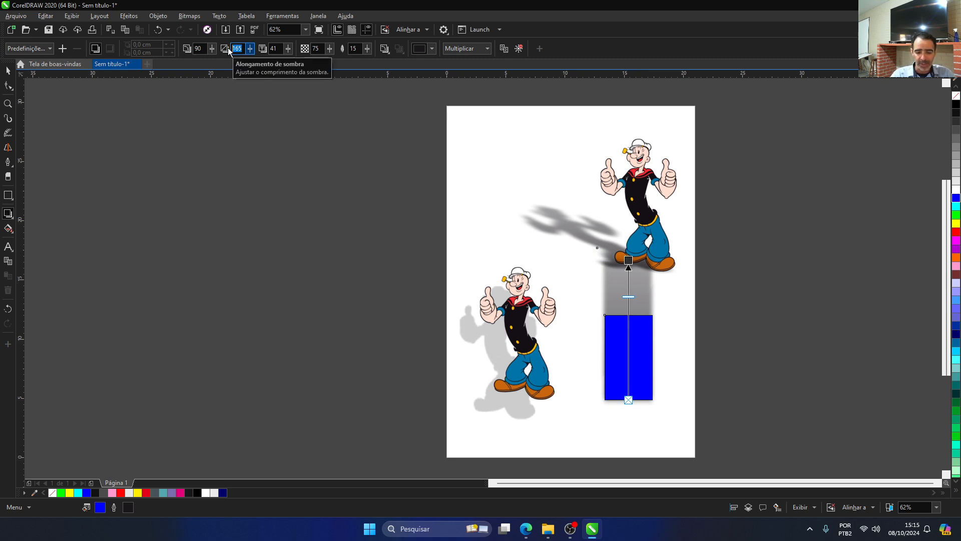
type("2")
key("Return")
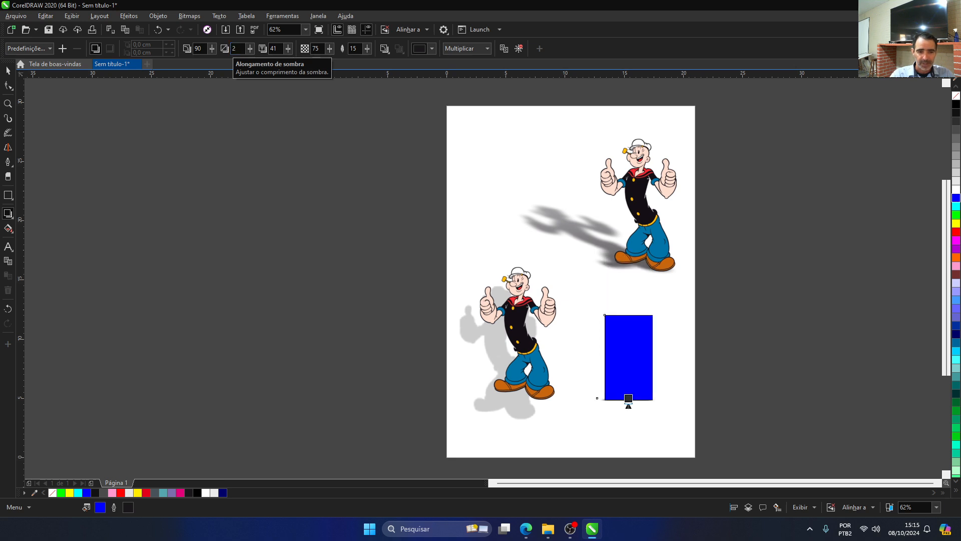
Step: Swing the rectangle's shadow out to the right, and redirect it up and to the left at about 109° with extension 151
left_click_drag(629, 399, 702, 361)
left_click_drag(706, 361, 808, 390)
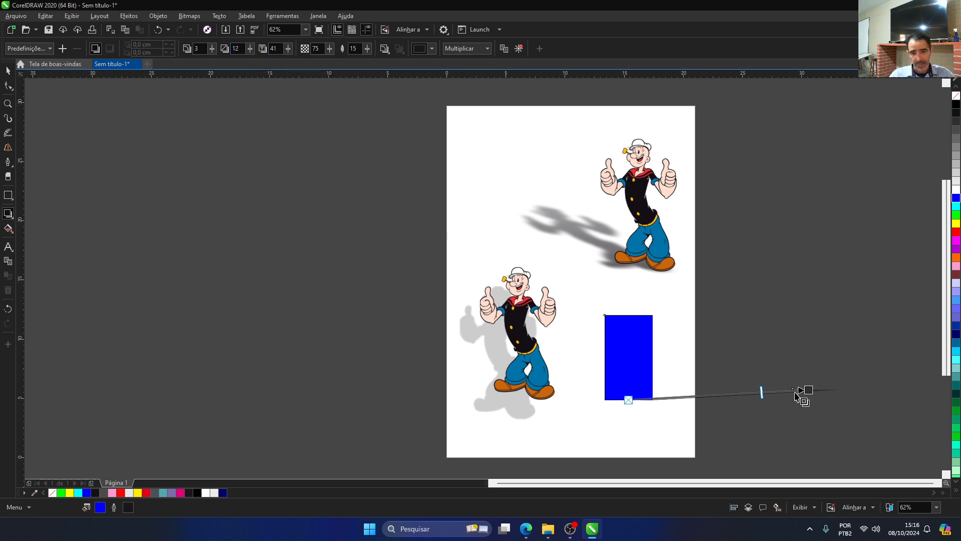
left_click_drag(811, 391, 554, 231)
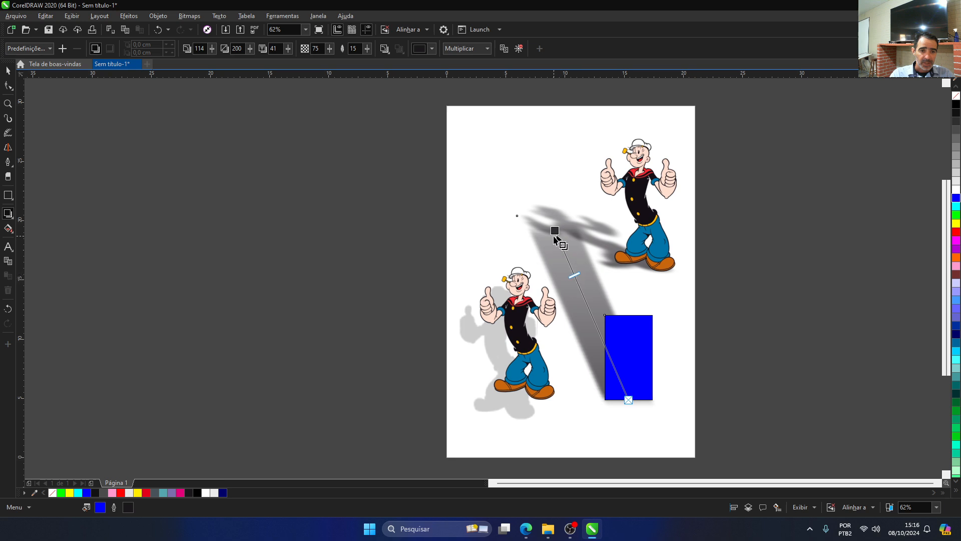
left_click_drag(554, 230, 585, 272)
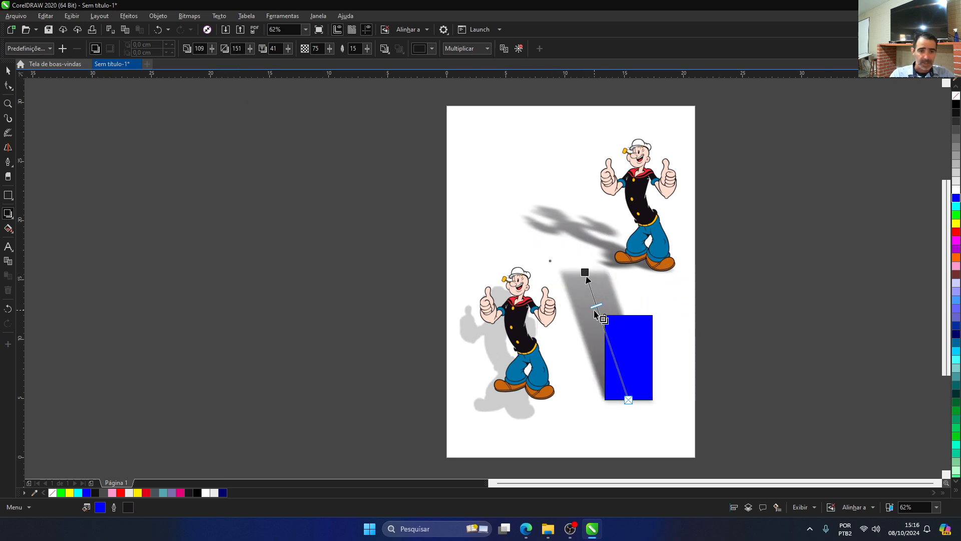
Step: Vary the rectangle's shadow opacity, ending at 62, and shorten the shadow to extension 135 at about 108°
mouse_move(596, 311)
left_mouse_down()
mouse_move(600, 324)
mouse_move(593, 288)
mouse_move(611, 350)
mouse_move(593, 296)
left_mouse_up()
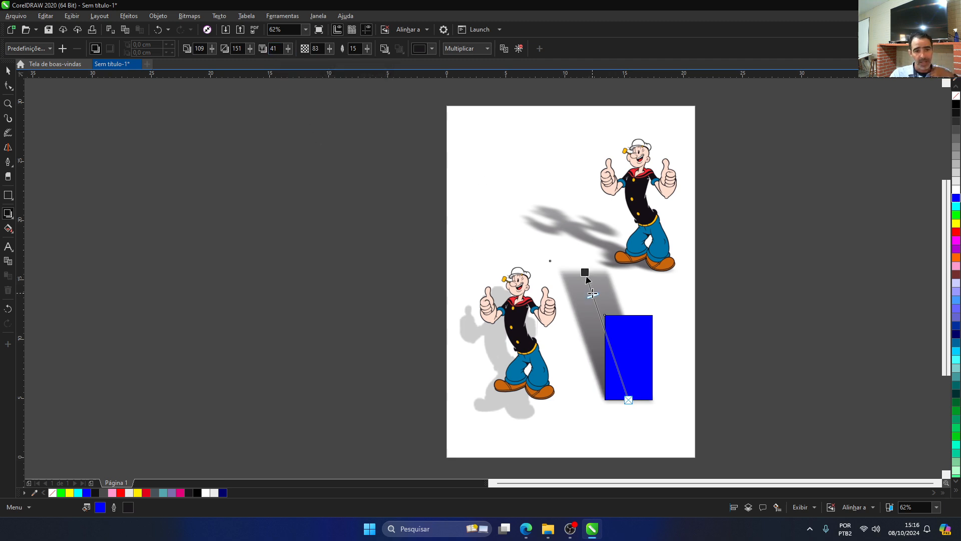
left_click_drag(592, 296, 605, 338)
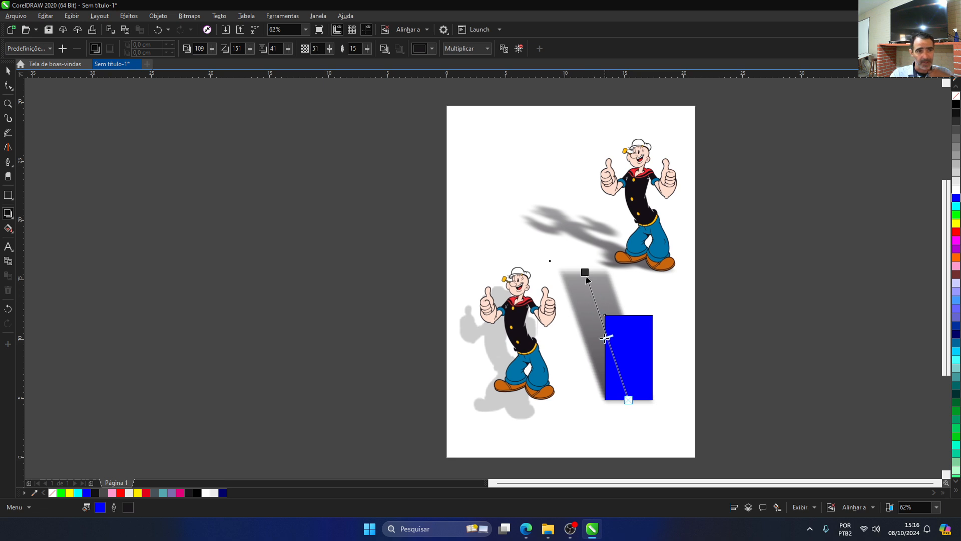
left_click_drag(593, 300, 593, 296)
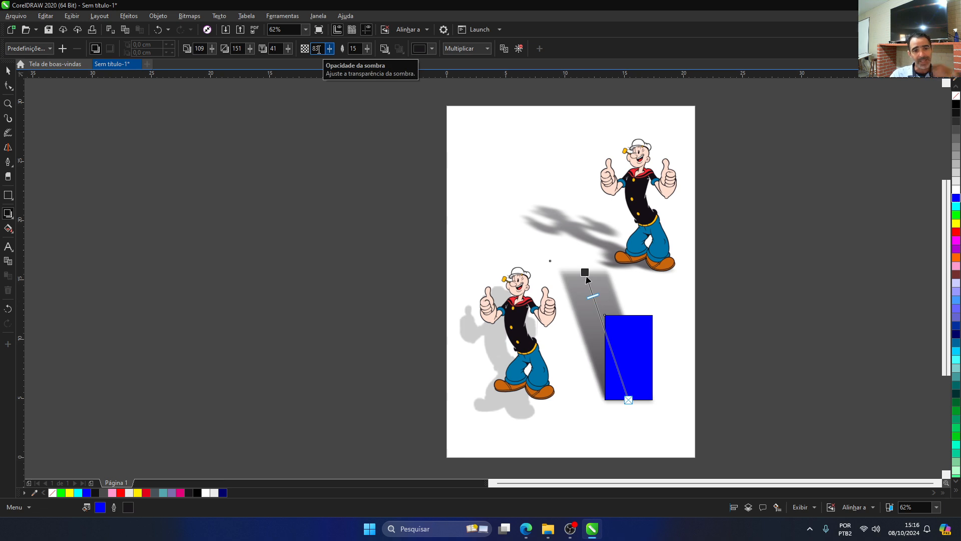
scroll(609, 309, "up", 4)
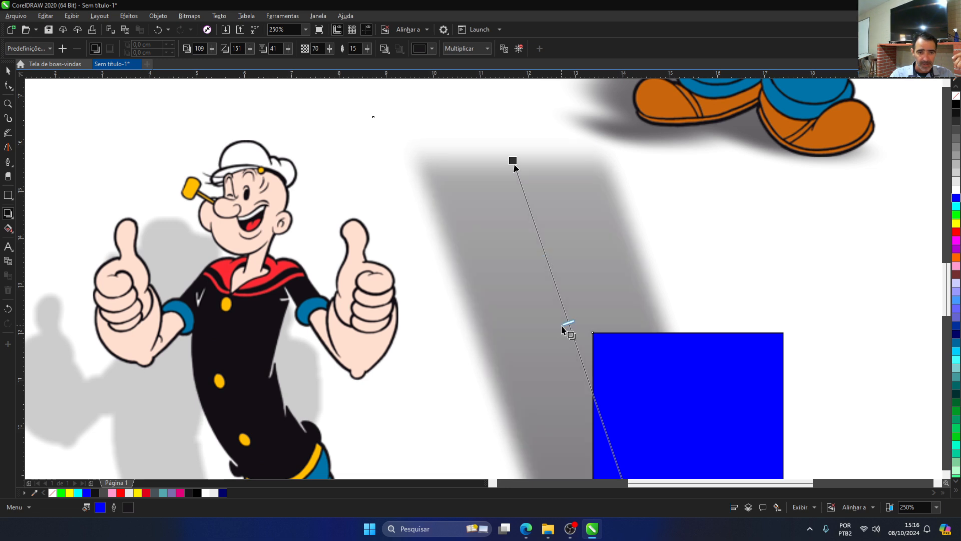
scroll(565, 298, "down", 2)
scroll(567, 310, "down", 4)
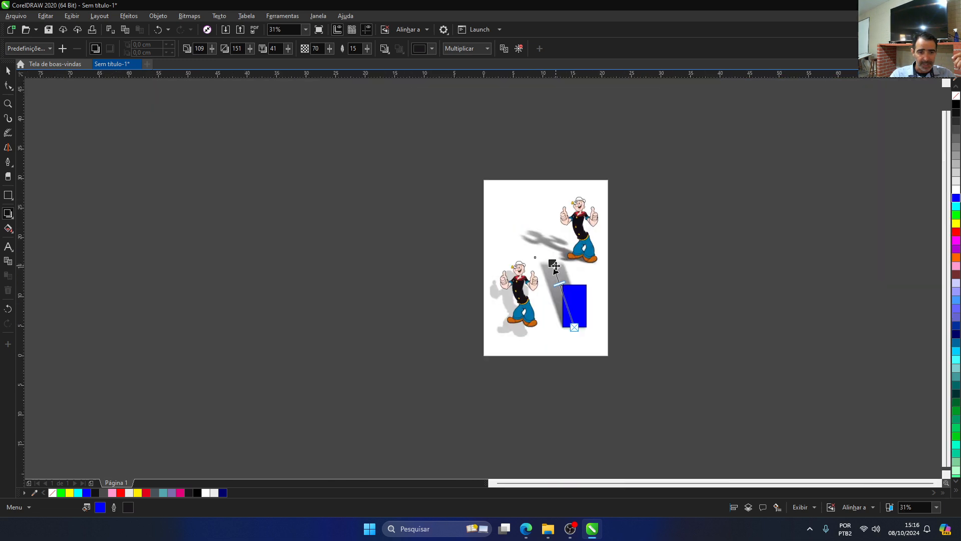
mouse_move(561, 285)
left_mouse_down()
mouse_move(576, 322)
mouse_move(561, 282)
left_mouse_up()
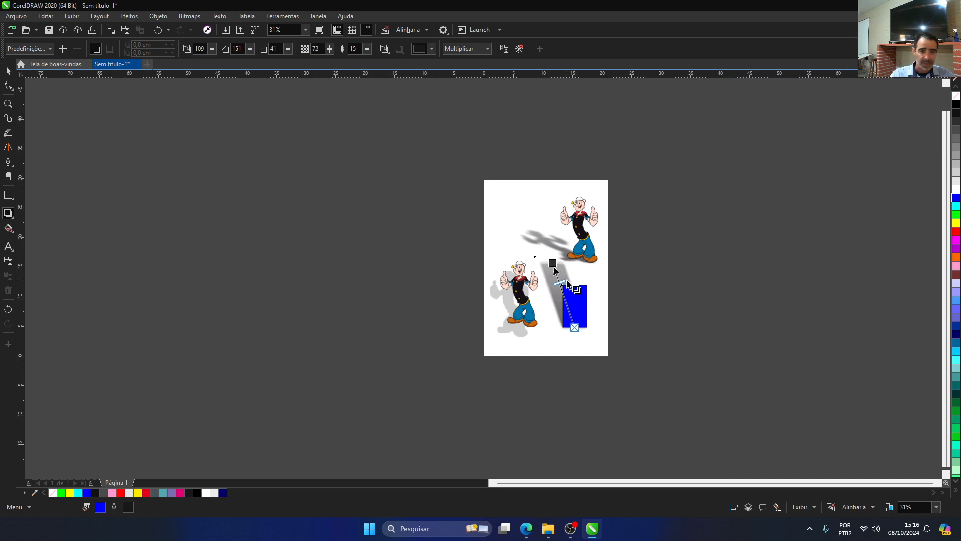
scroll(561, 281, "up", 2)
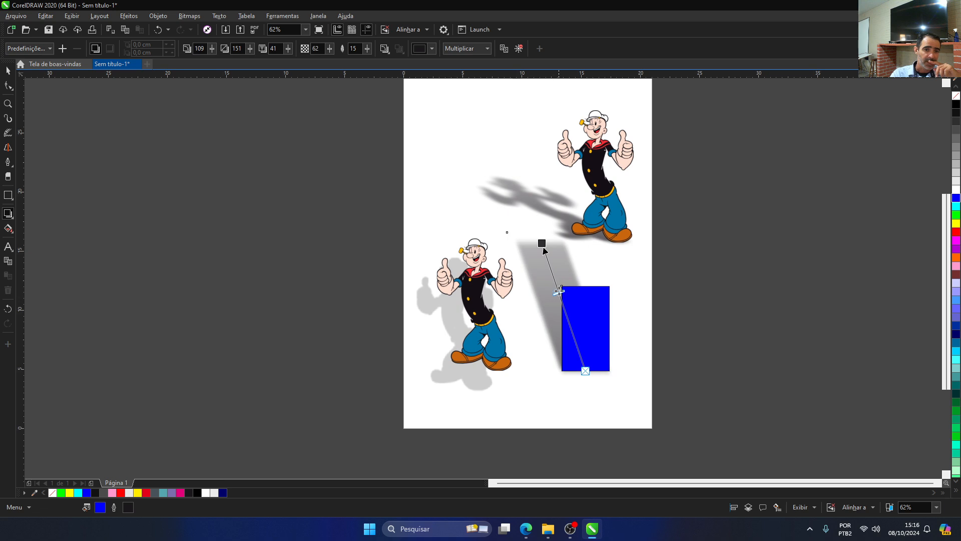
mouse_move(542, 242)
left_mouse_down()
mouse_move(559, 246)
mouse_move(549, 257)
left_mouse_up()
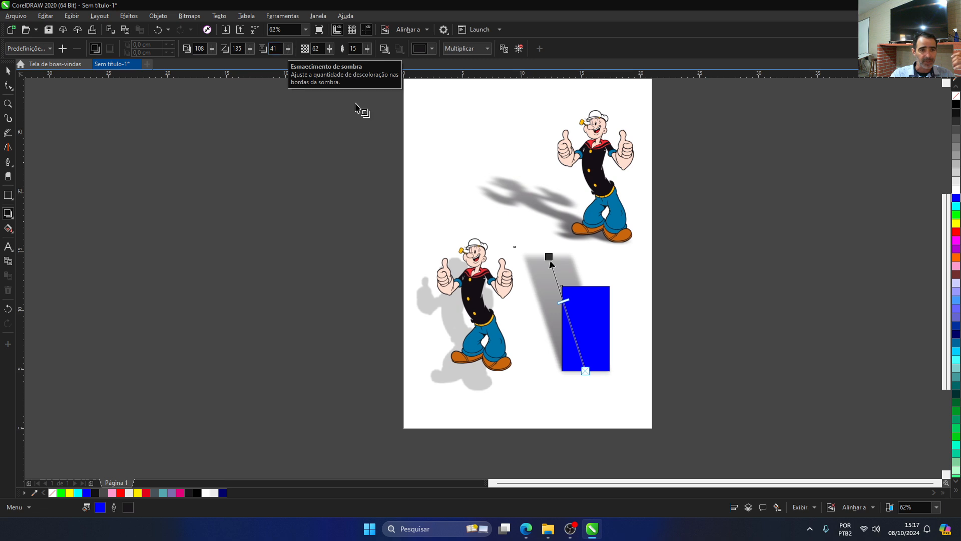
Step: Delete both Popeye images together with their shadows from the page
left_click(459, 271)
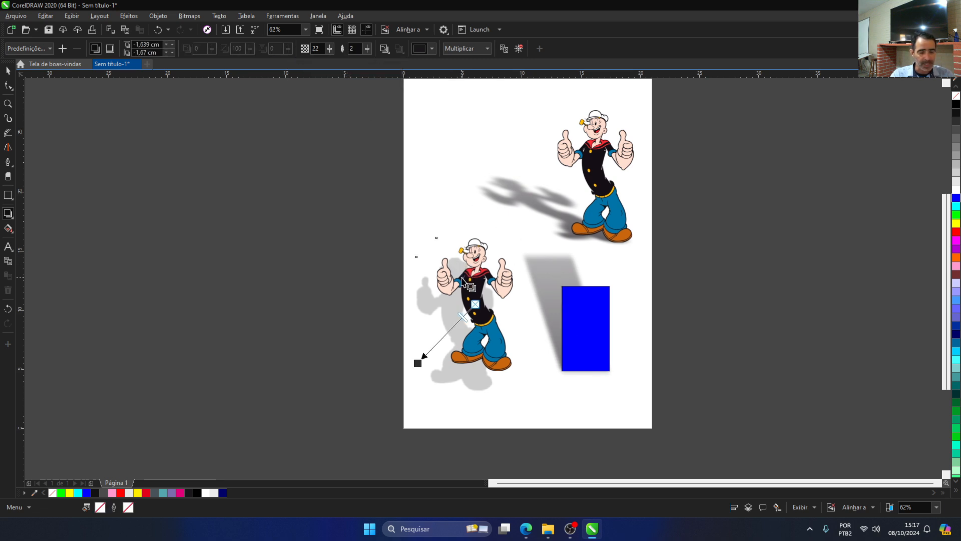
left_click(8, 70)
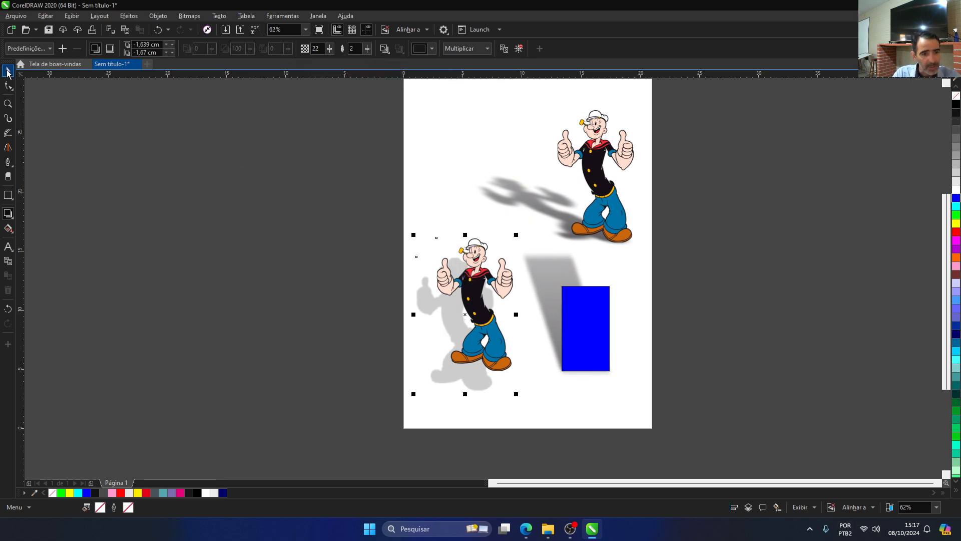
key("Delete")
left_click(594, 170)
key("Delete")
Step: Stretch the blue rectangle's shadow to about 129° with extension 219, and lower its opacity to 37
left_click(555, 262)
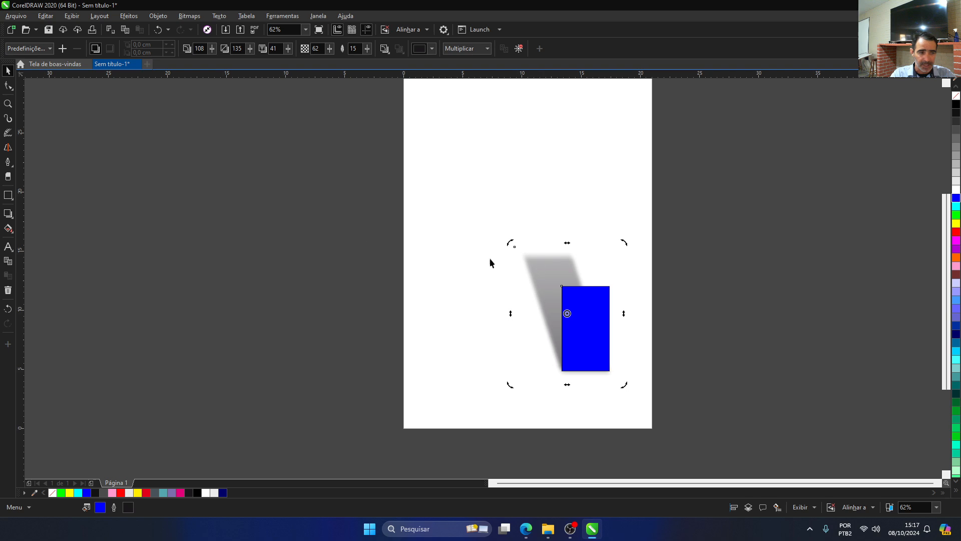
left_click(8, 215)
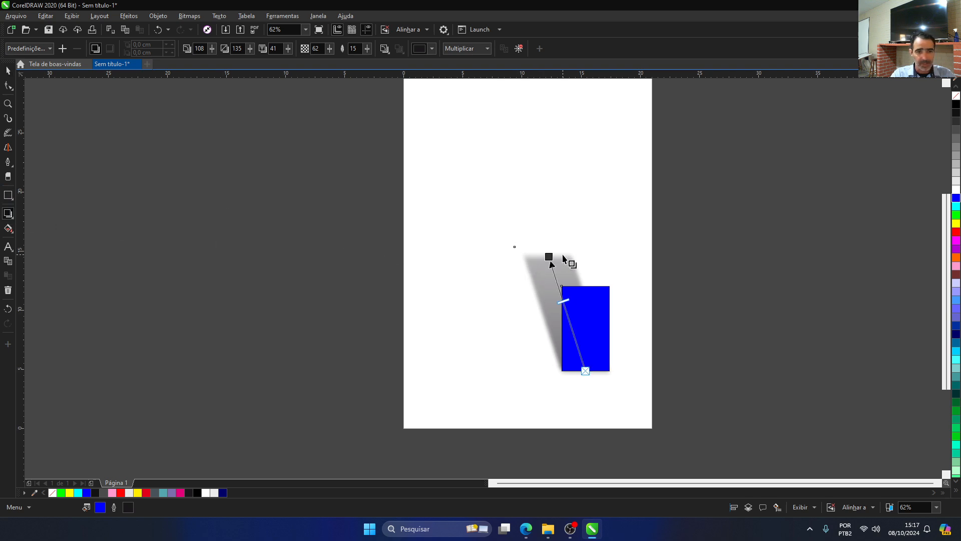
left_click_drag(550, 258, 433, 186)
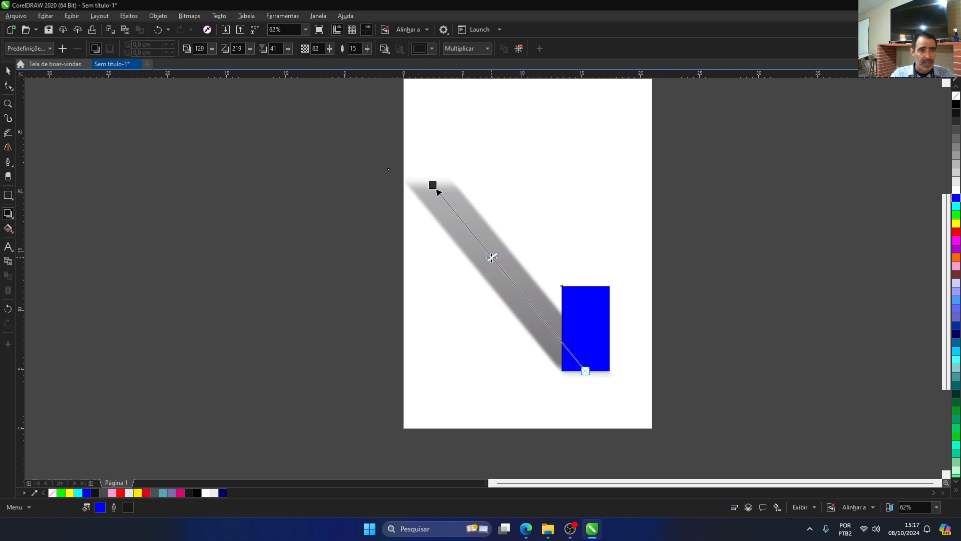
left_click_drag(483, 242, 509, 271)
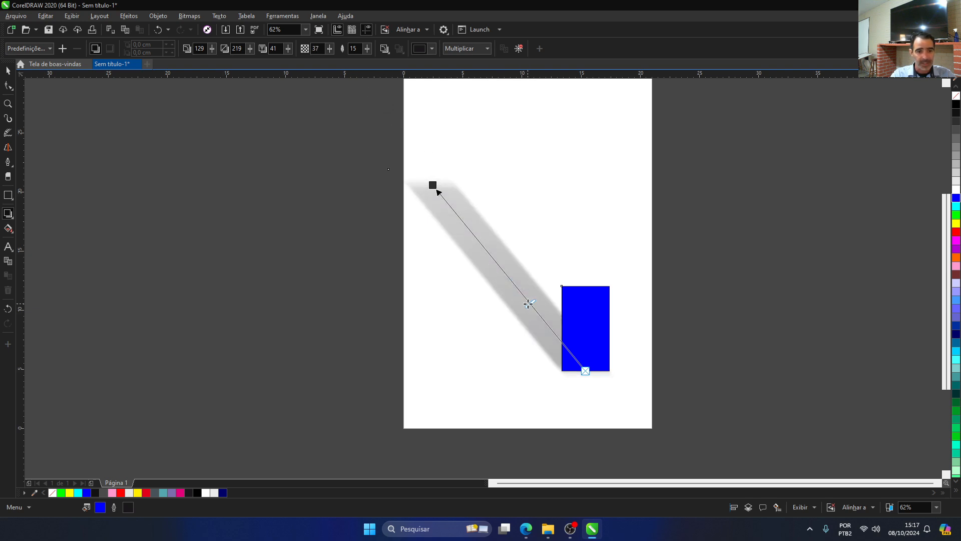
Step: Raise the blue rectangle's shadow opacity through 68 to 100, and increase its edge fade to 100
left_click_drag(528, 304, 491, 268)
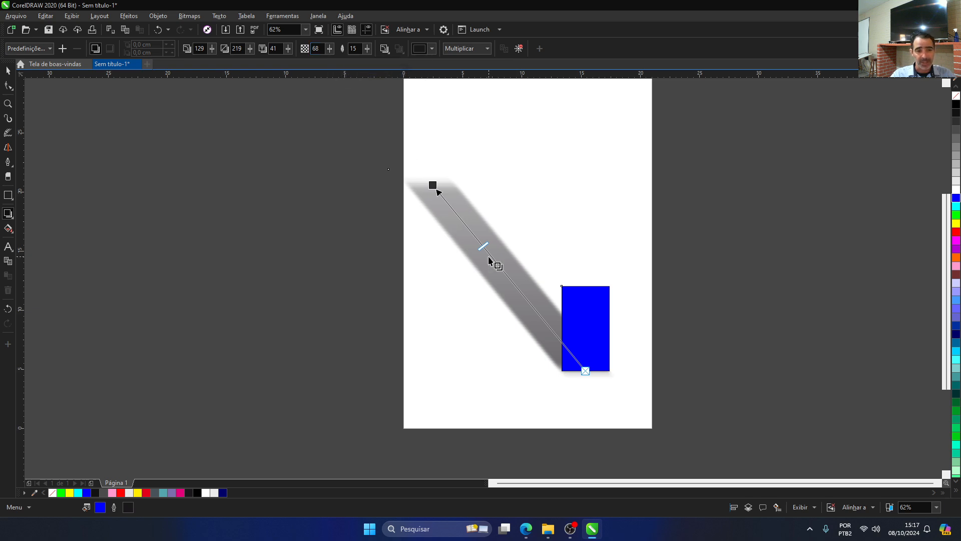
left_click_drag(512, 266, 440, 166)
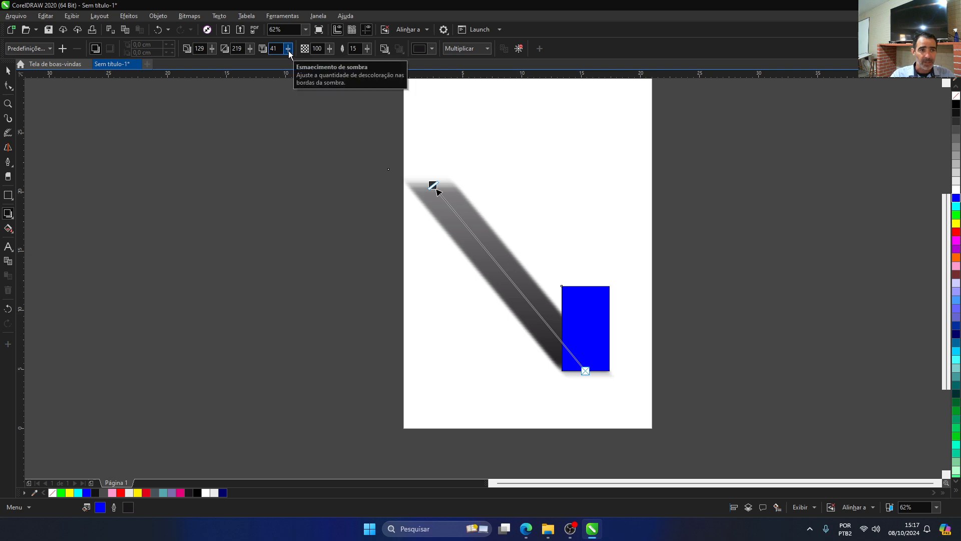
left_click_drag(288, 50, 319, 52)
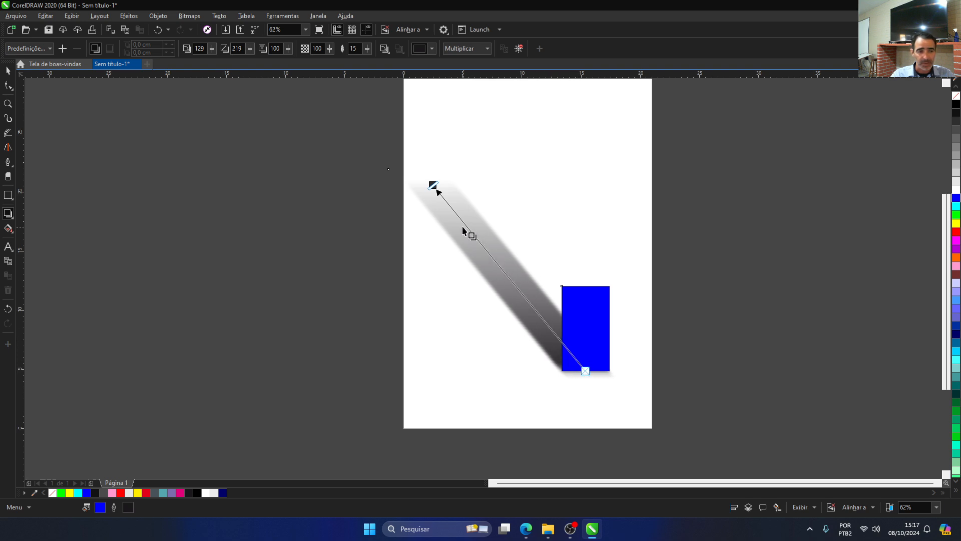
Step: Redirect the shadow from the rectangle's top edge to about 141° with extension 113, and set its fade to 0
left_click_drag(431, 189, 468, 190)
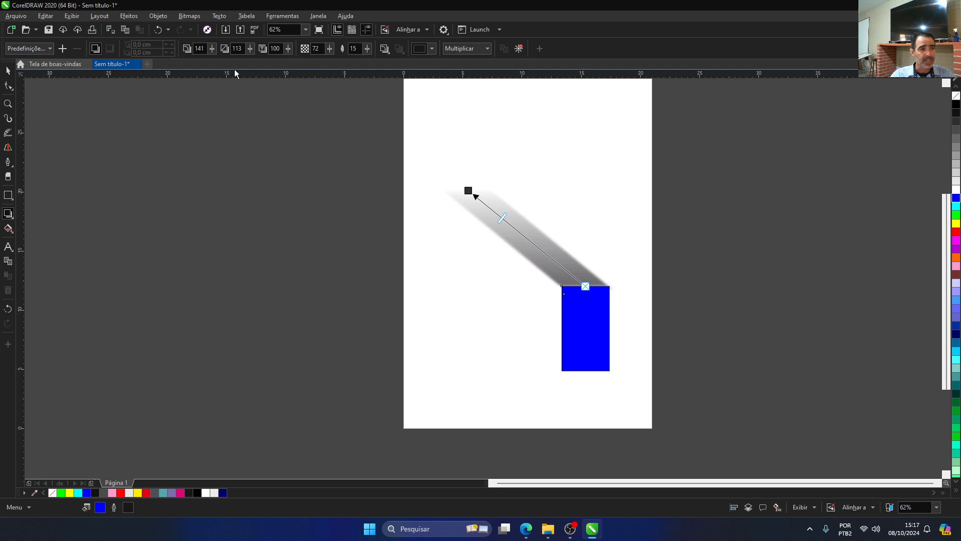
left_click(288, 49)
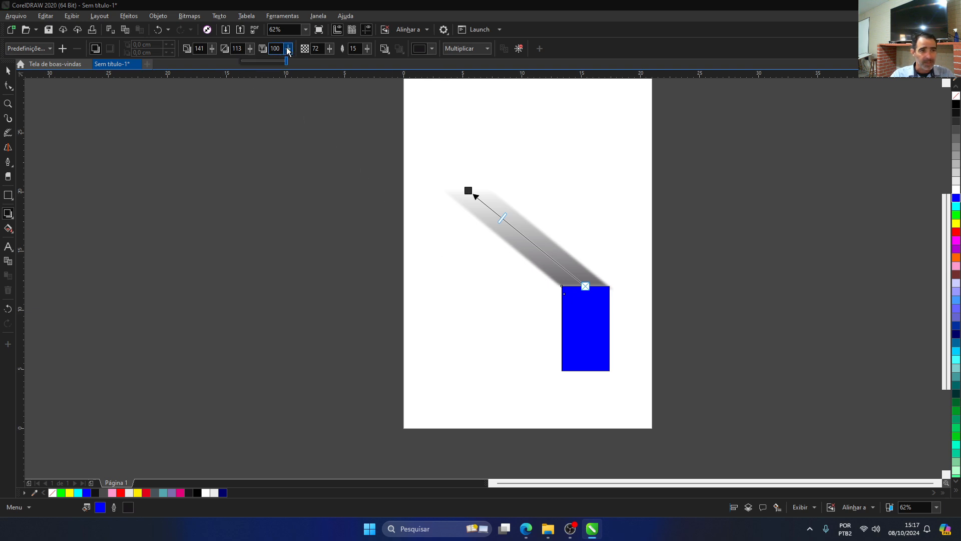
left_click(232, 51)
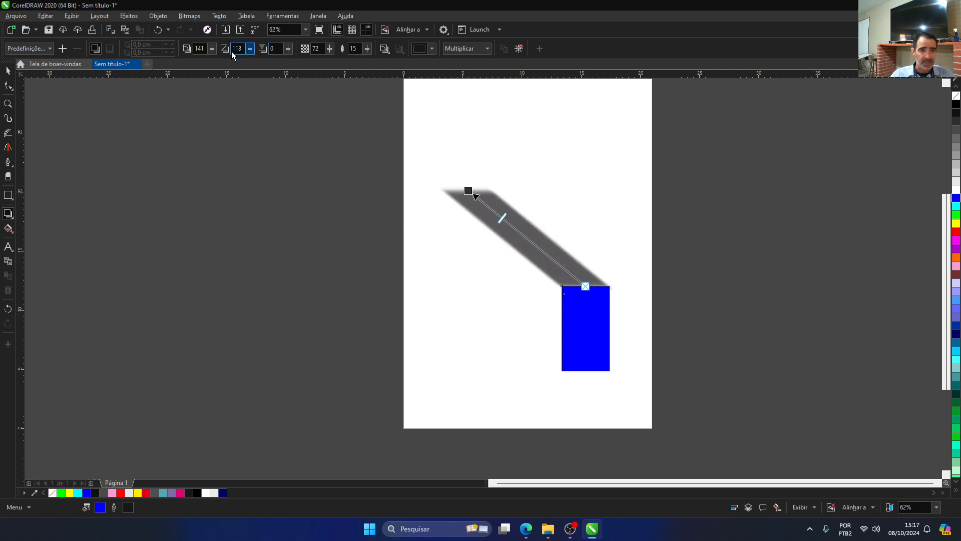
Step: Set the opacity of the blue rectangle's shadow to 100
left_click(329, 49)
left_click_drag(328, 61, 403, 68)
left_click(329, 49)
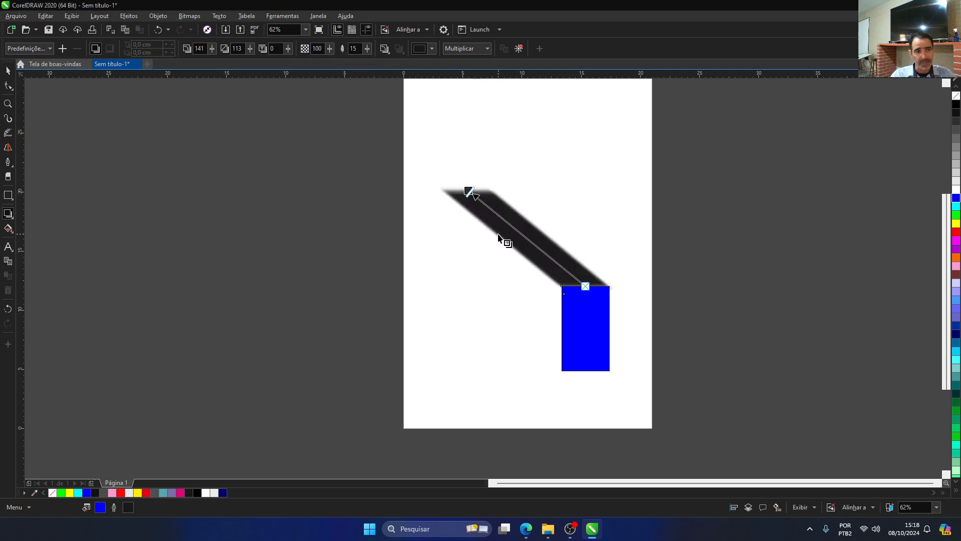
Step: Vary the shadow's feathering through 100, 27 and 0, ending at 43
left_click(367, 52)
left_click_drag(367, 52, 407, 56)
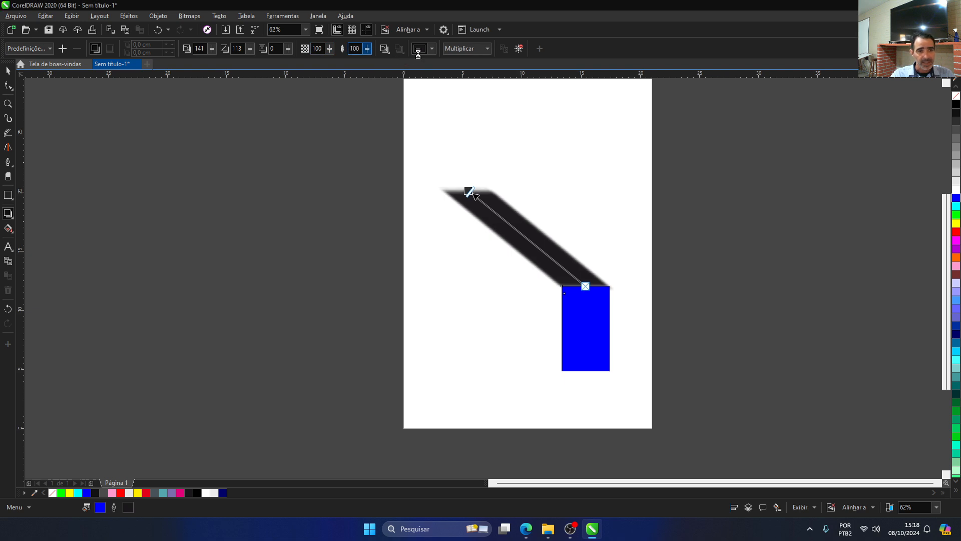
left_click_drag(369, 52, 353, 57)
left_click(367, 52)
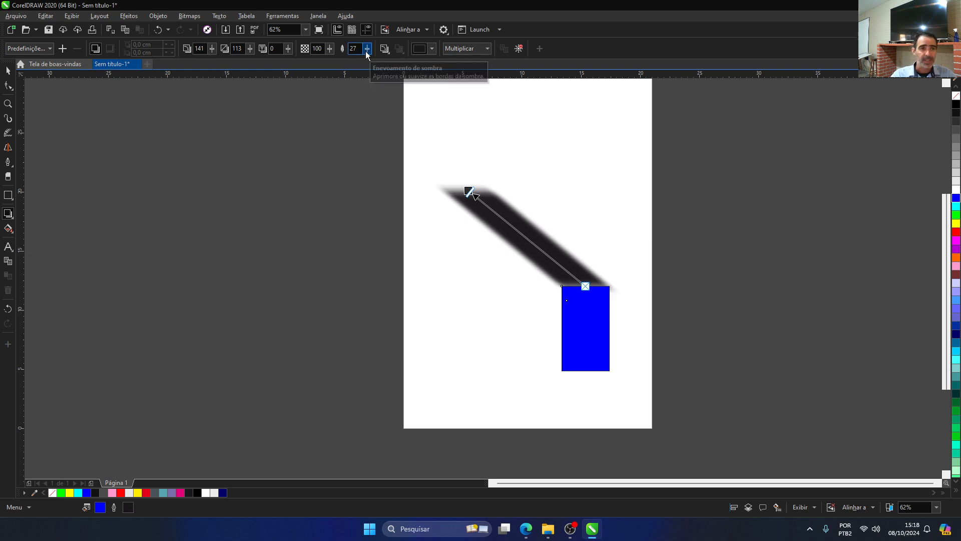
left_click_drag(367, 53, 343, 54)
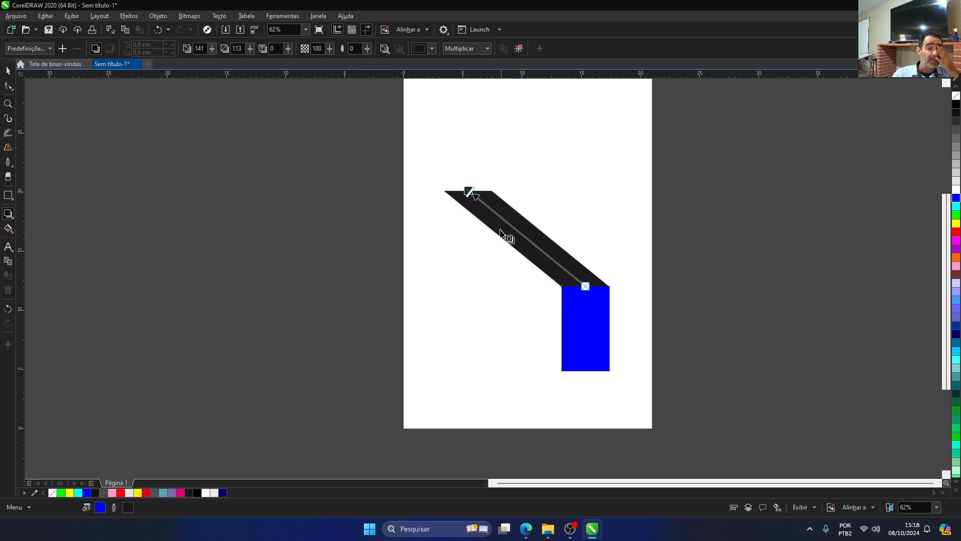
left_click(367, 50)
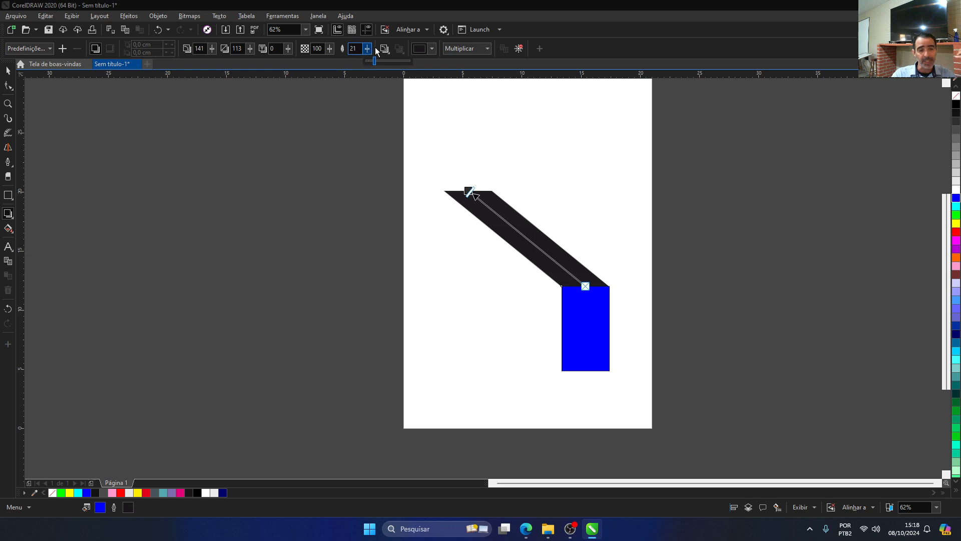
left_click_drag(366, 50, 343, 57)
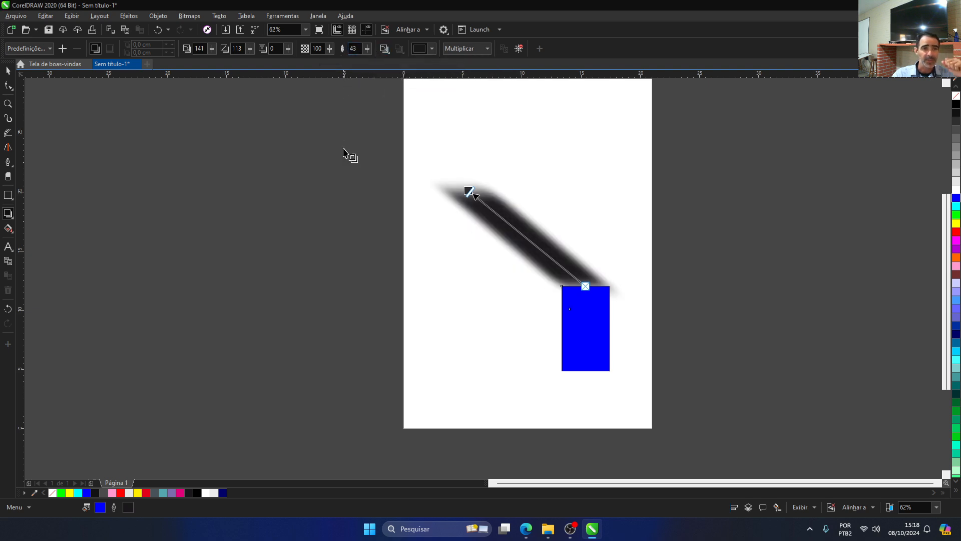
Step: Try magenta and yellow as the shadow colour, and settle on yellow-green from the default CMYK palette
left_click(433, 49)
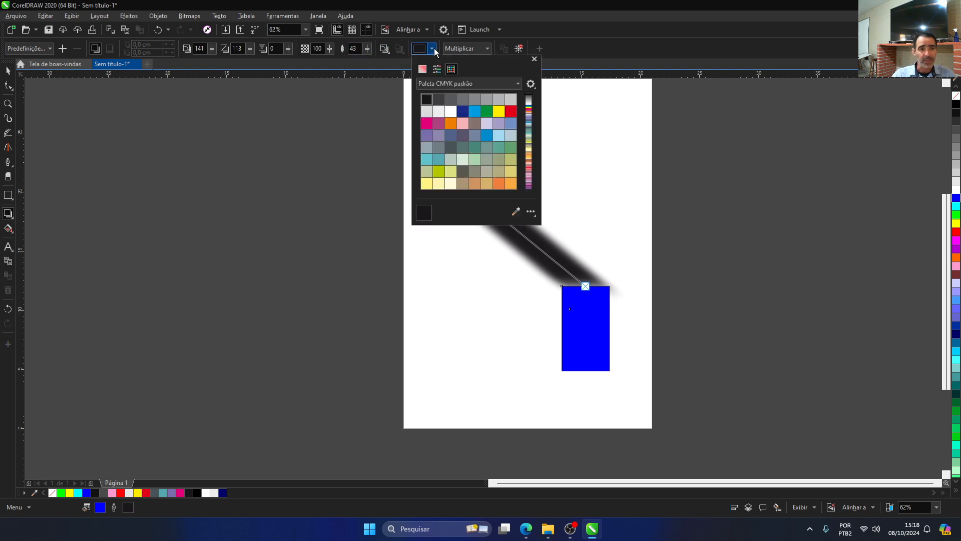
left_click(426, 123)
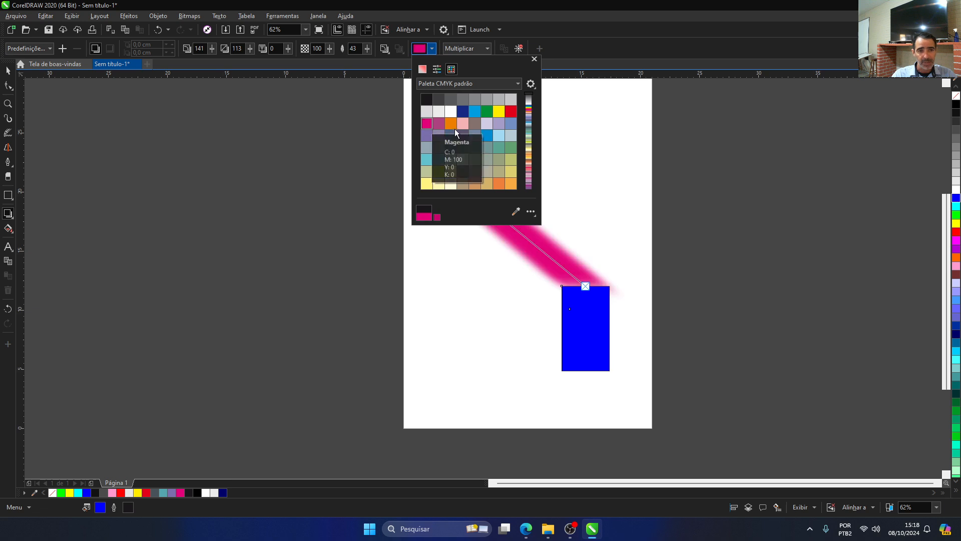
left_click(499, 111)
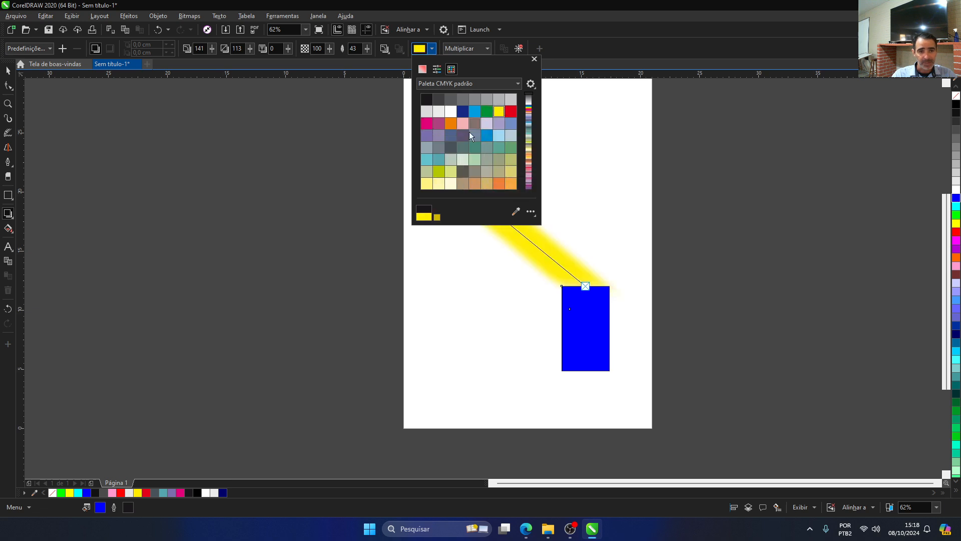
left_click(440, 170)
left_click(534, 59)
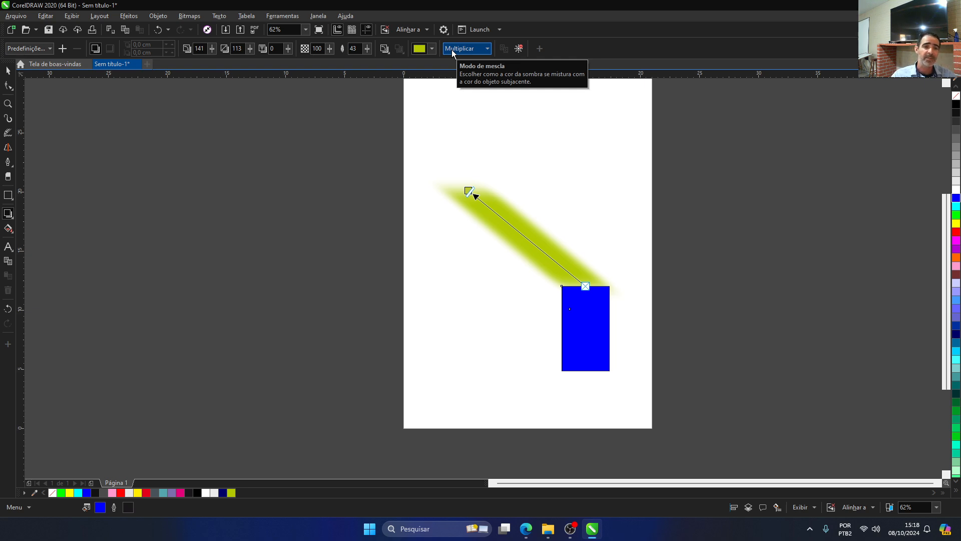
Step: Set the shadow's blend mode to Adicionar and add a page-sized rectangle filled with black behind it
left_click(487, 49)
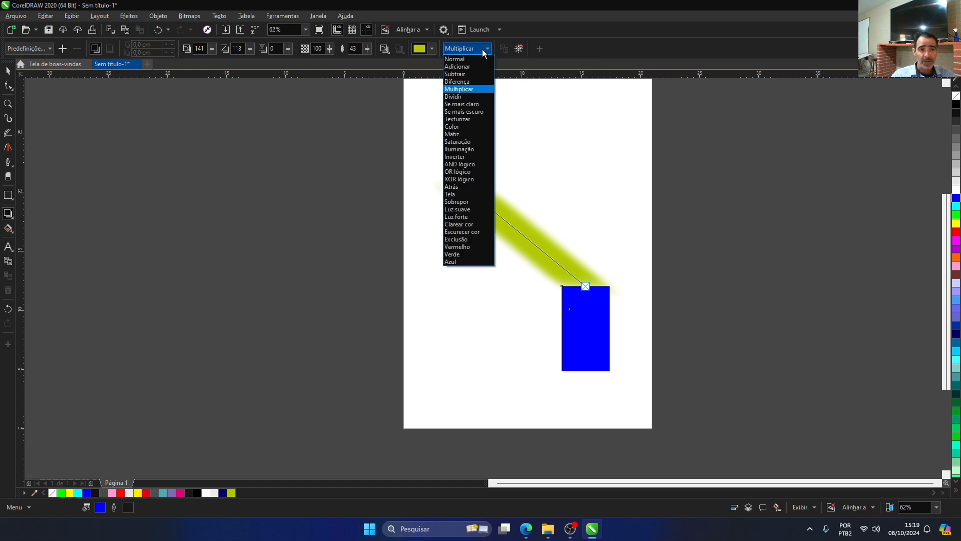
left_click(471, 67)
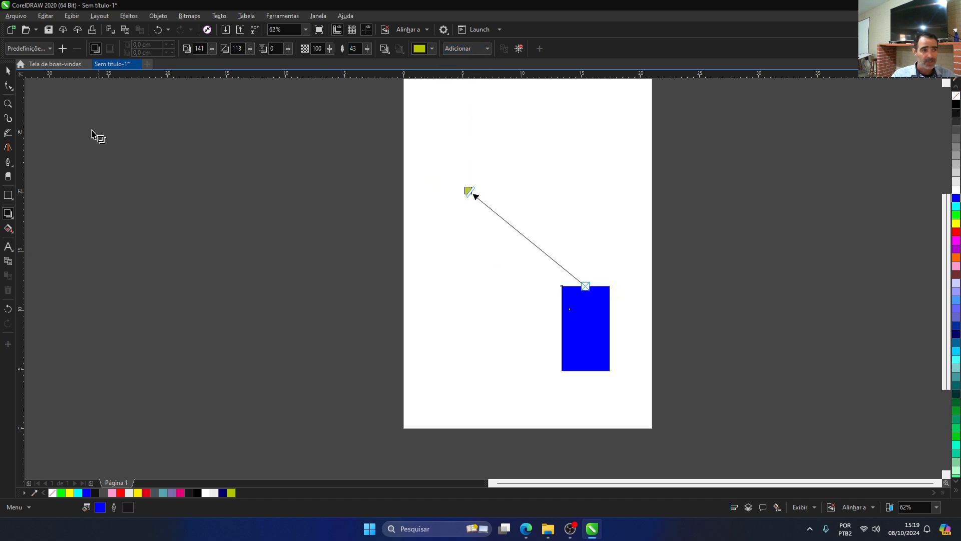
left_click(9, 198)
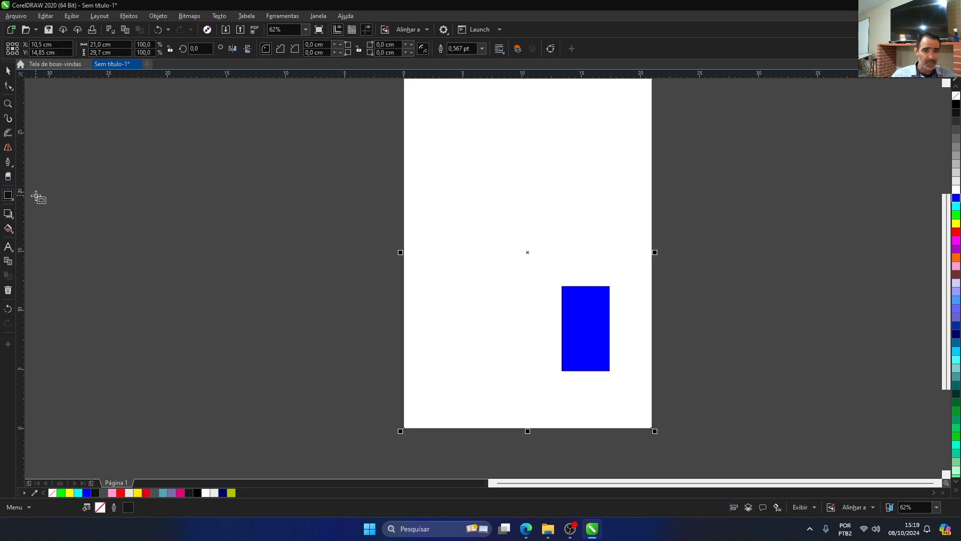
left_click(956, 104)
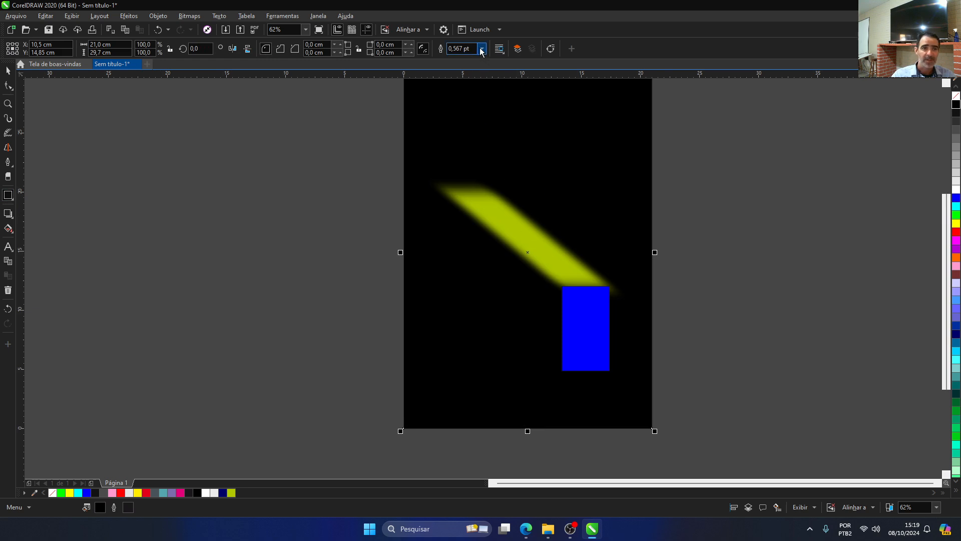
Step: Select the yellow-green shadow over the black background and change its blend mode to Normal
left_click(496, 205)
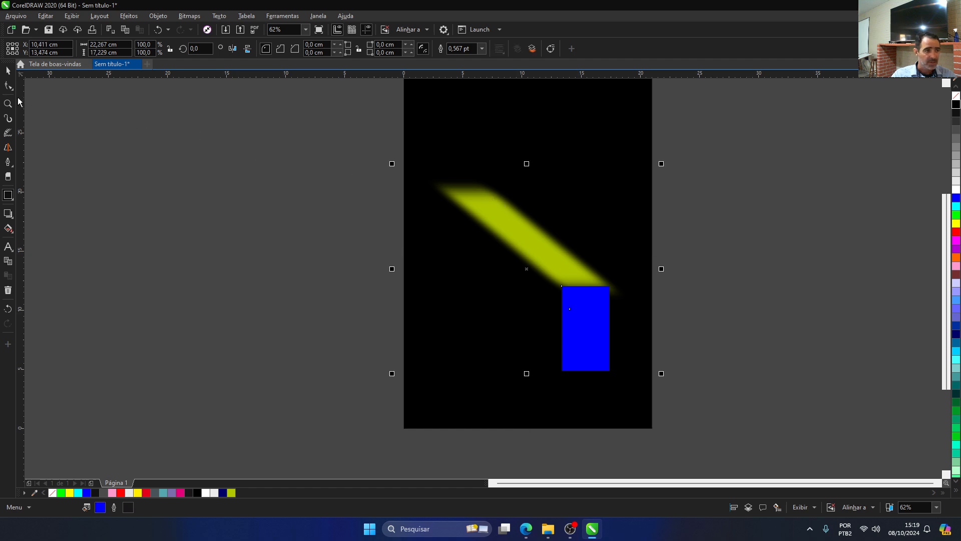
left_click(8, 213)
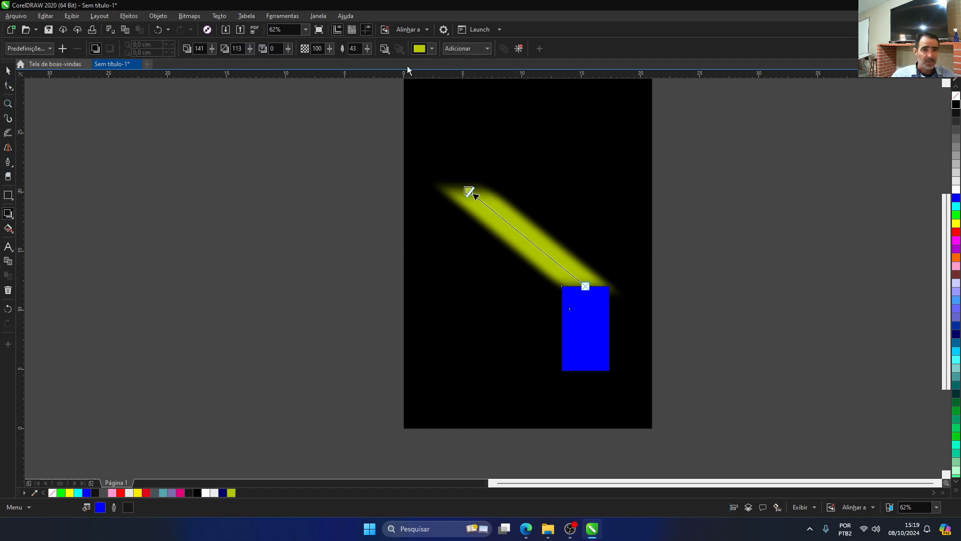
left_click(487, 49)
left_click(457, 58)
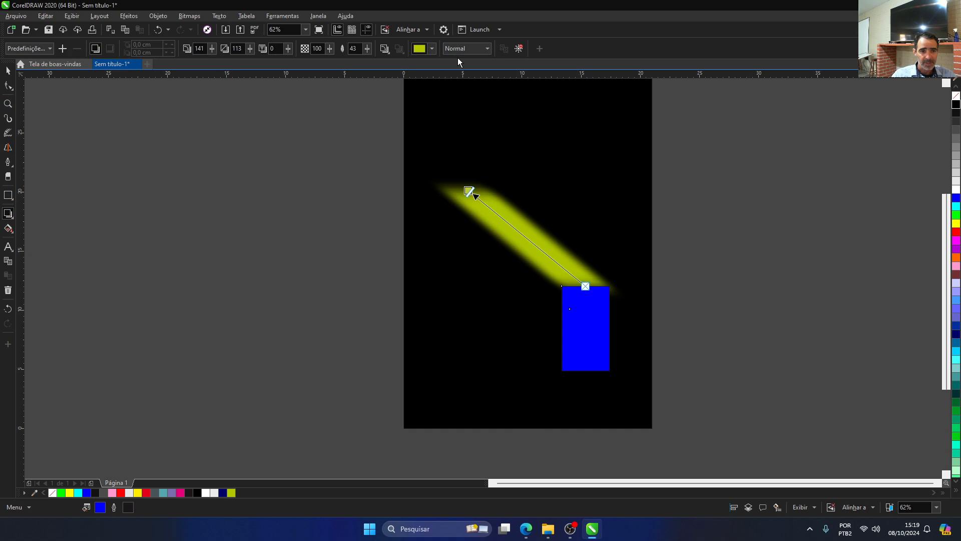
left_click(487, 48)
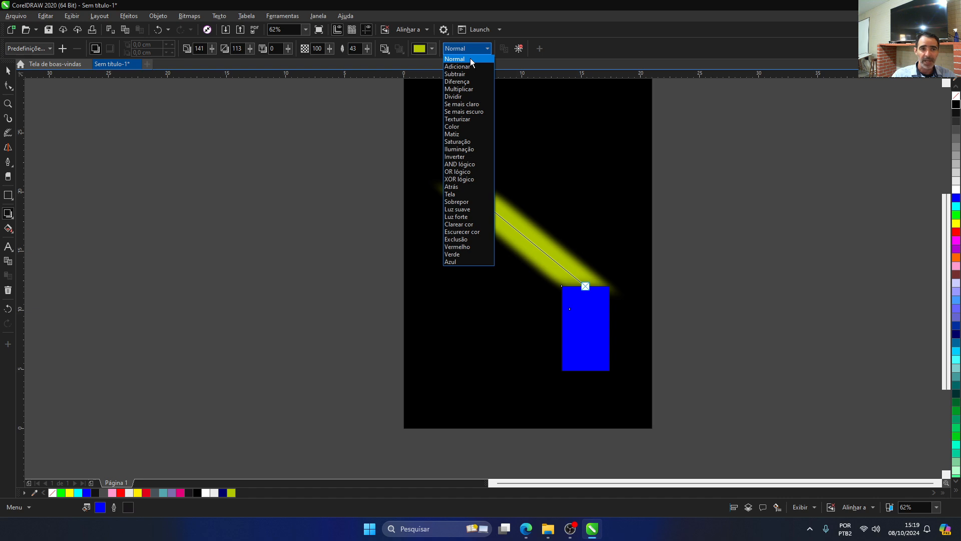
left_click(470, 59)
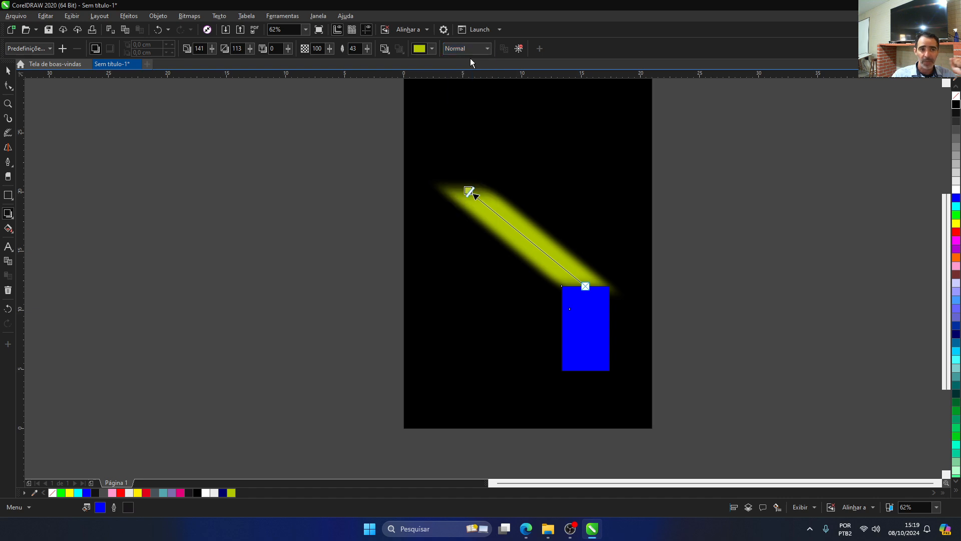
Step: Delete the black page-sized background rectangle
left_click(7, 71)
left_click(571, 142)
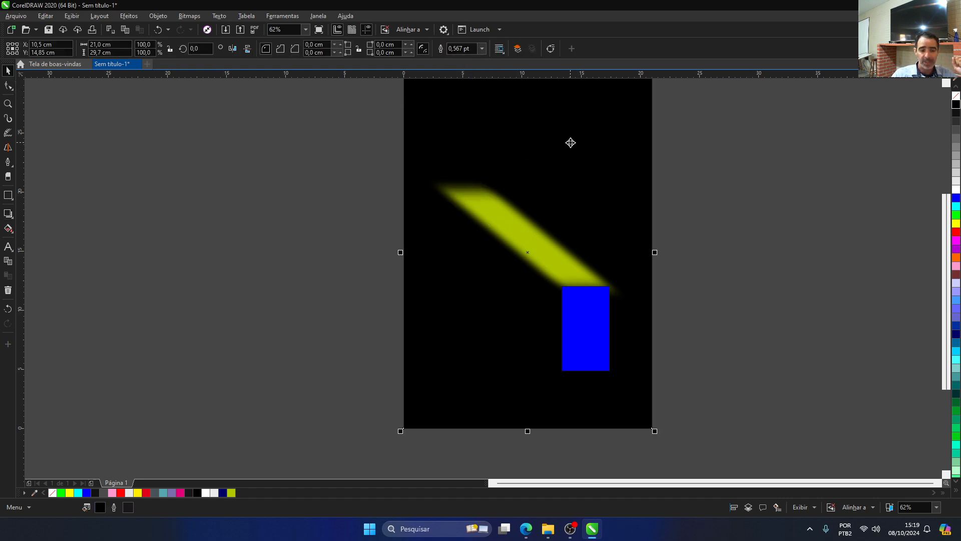
key("Delete")
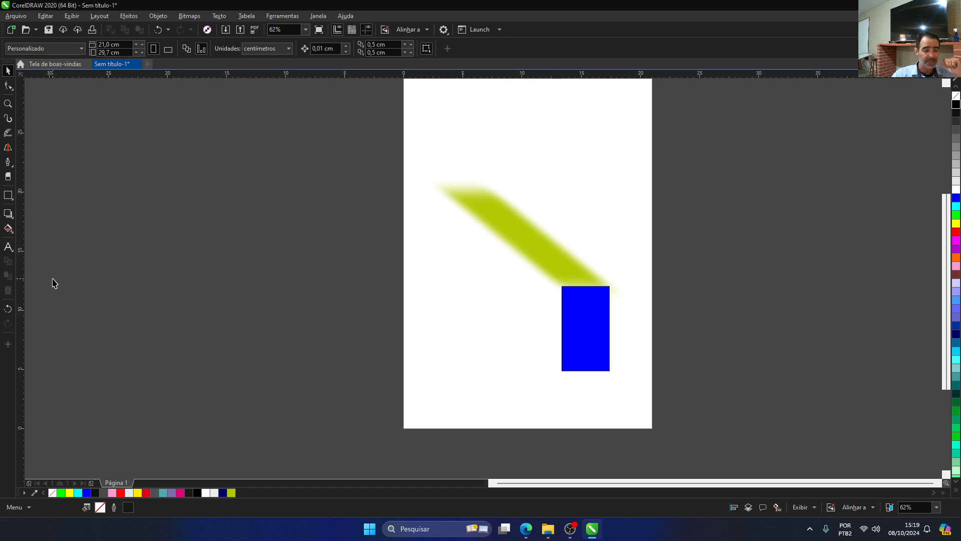
Step: Switch the yellow-green shadow's blend mode to Adicionar over the white page
left_click(523, 253)
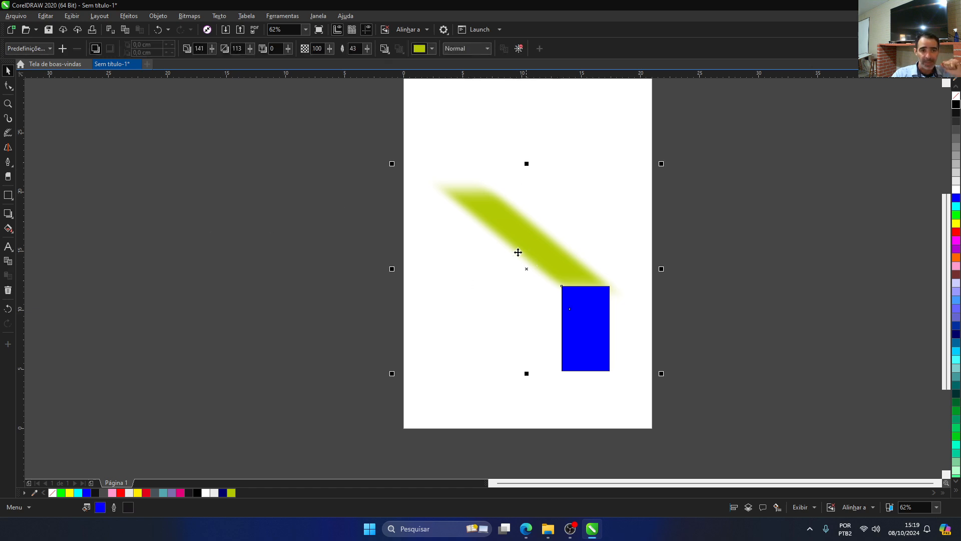
left_click(451, 52)
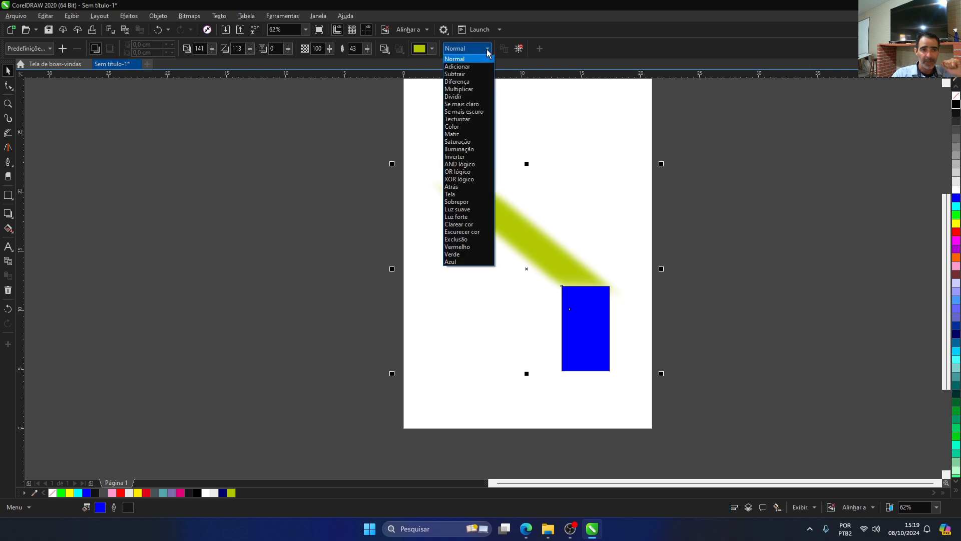
left_click(471, 67)
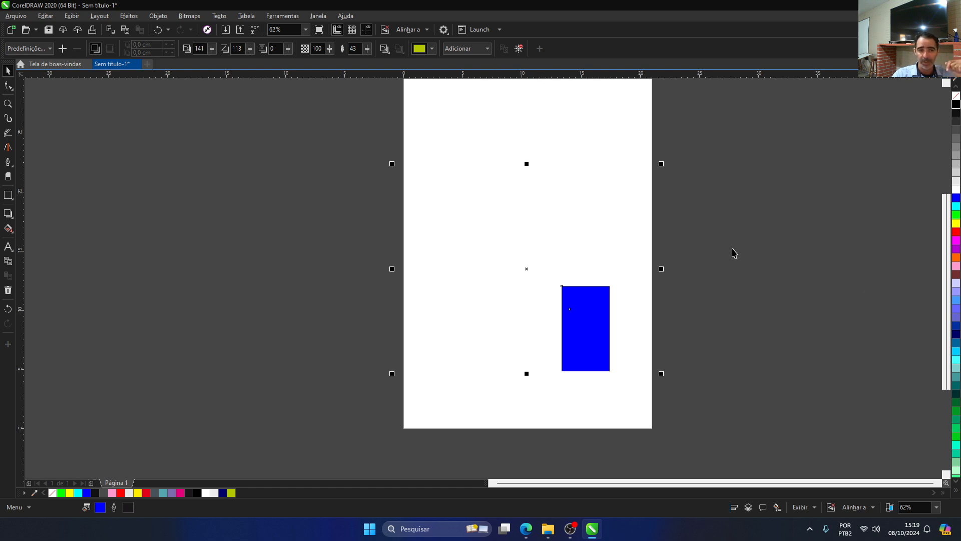
Step: Add a page-sized background rectangle and try red, yellow, green and blue fills behind the shadow, ending with black
left_click(4, 196)
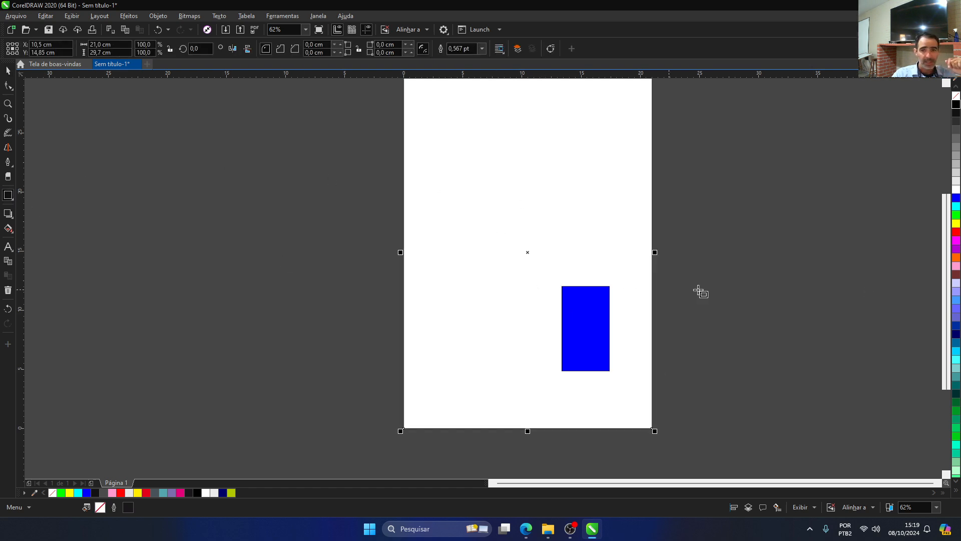
left_click(956, 232)
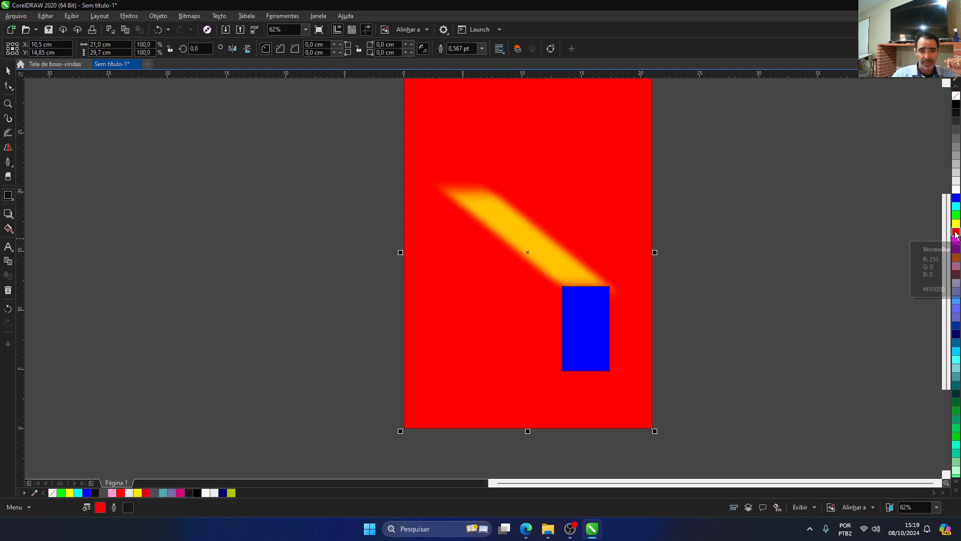
left_click(957, 225)
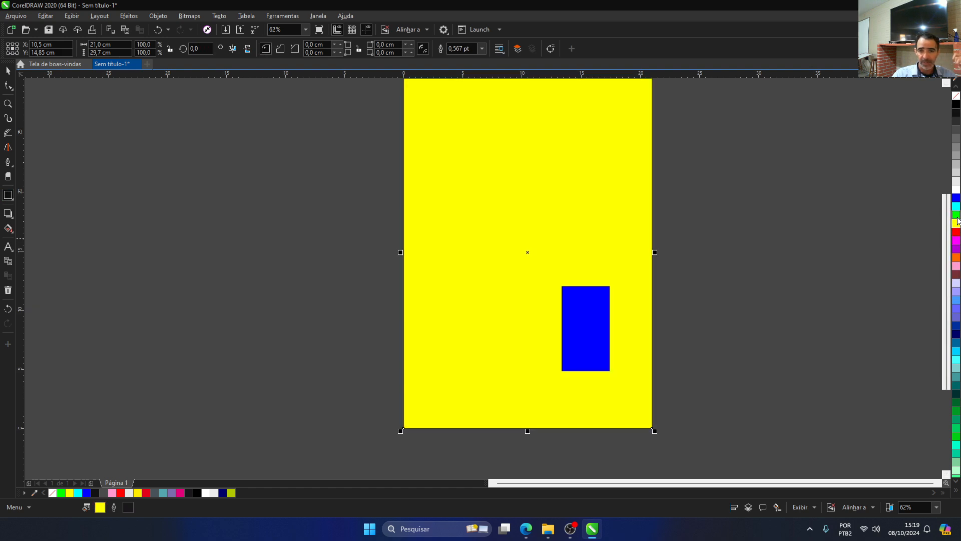
left_click(956, 216)
left_click(956, 199)
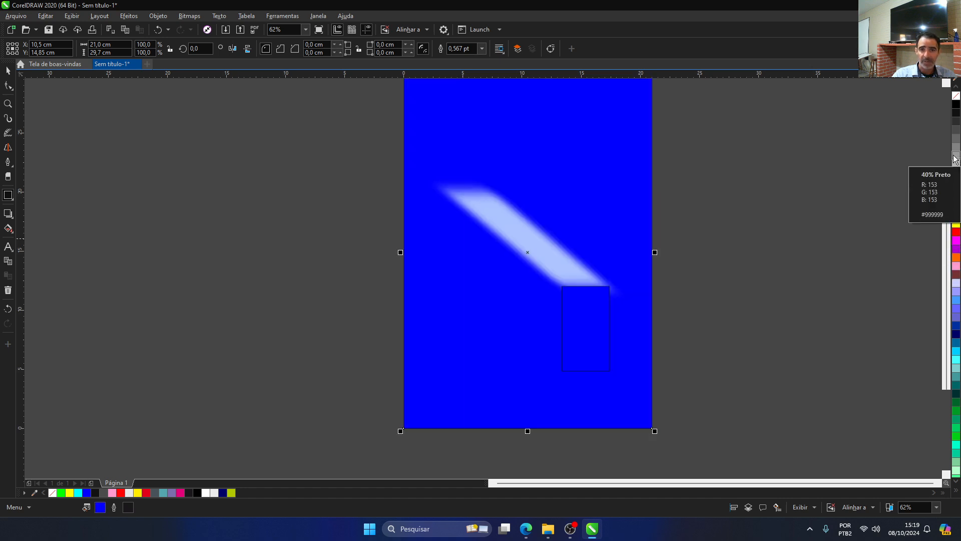
left_click(956, 106)
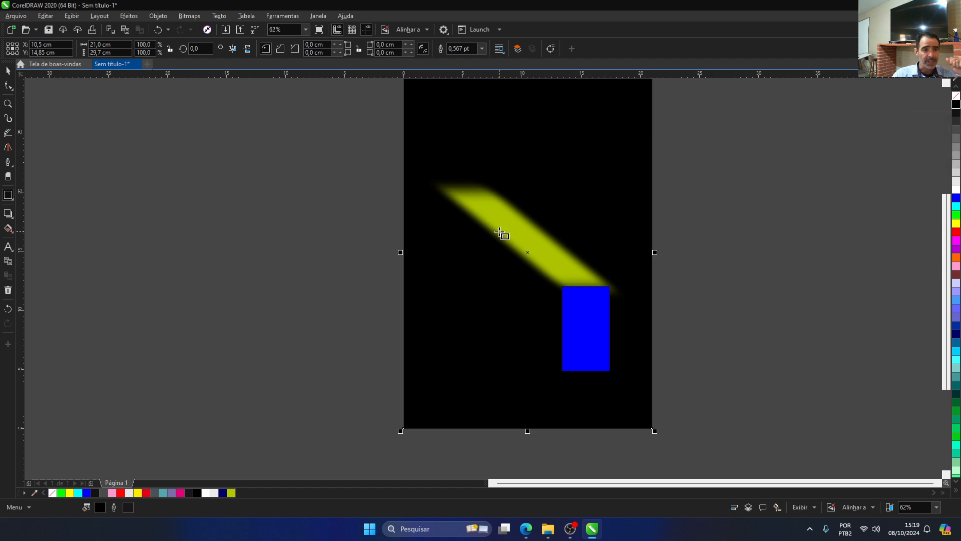
Step: Select the yellow-green shadow over the black background and set its blend mode to Normal
left_click(8, 213)
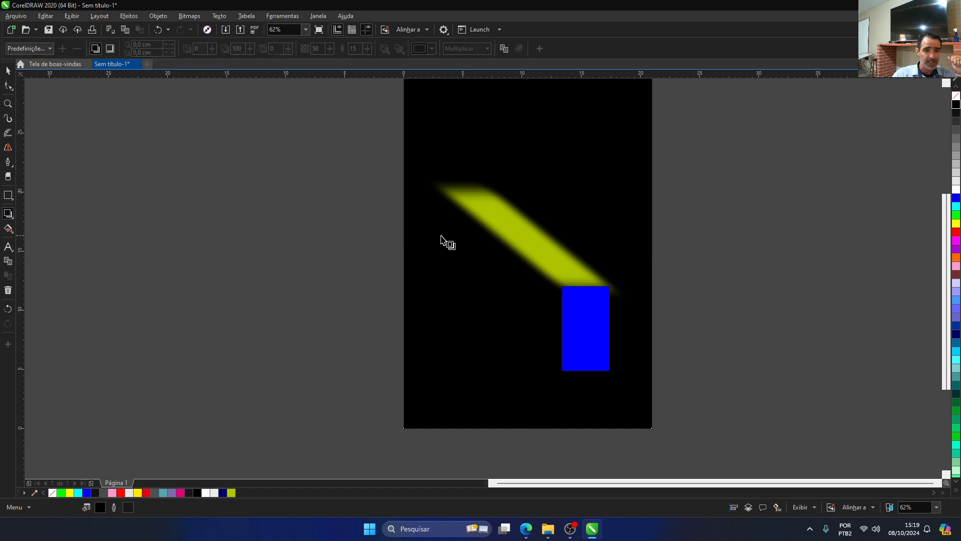
left_click(501, 228)
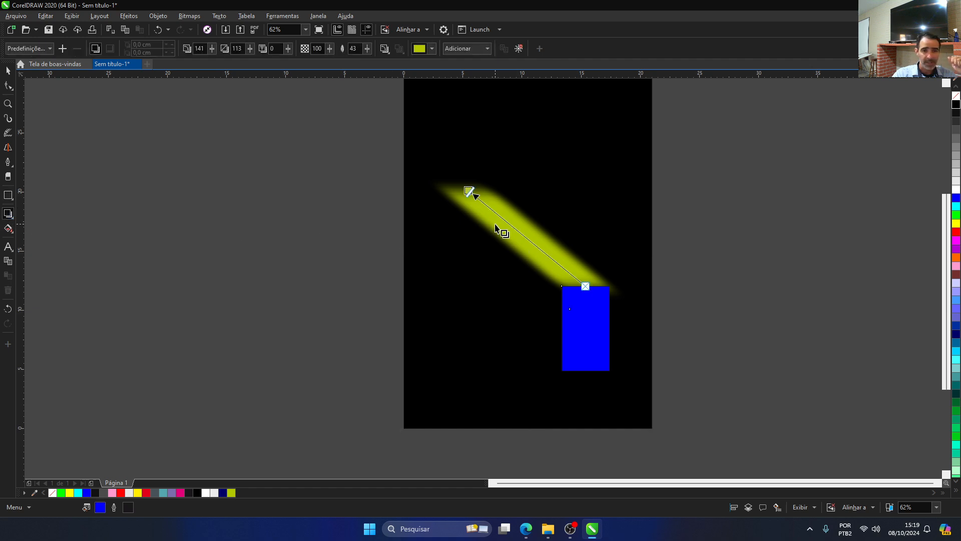
left_click(484, 50)
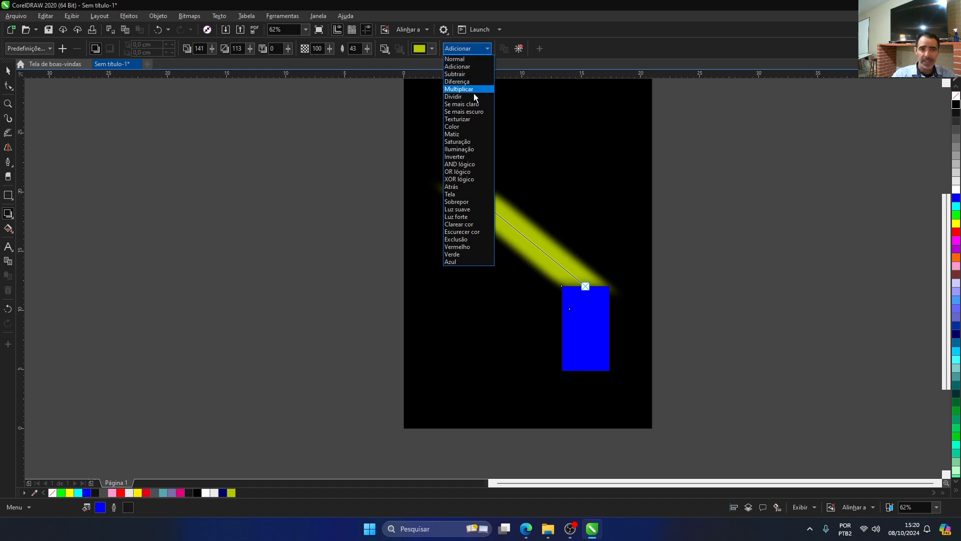
left_click(467, 58)
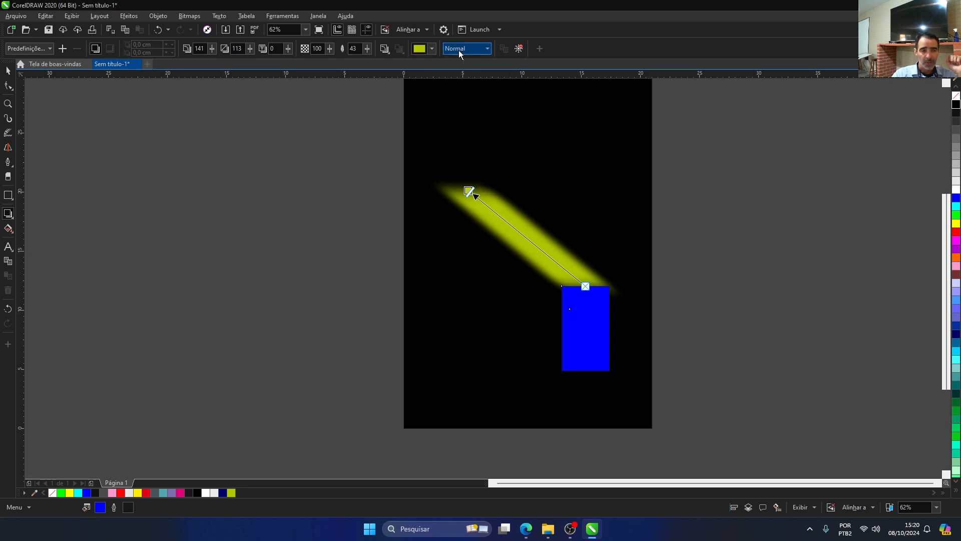
Step: Change the shadow's colour to black from the default CMYK palette and set its feathering to 42
left_click(432, 48)
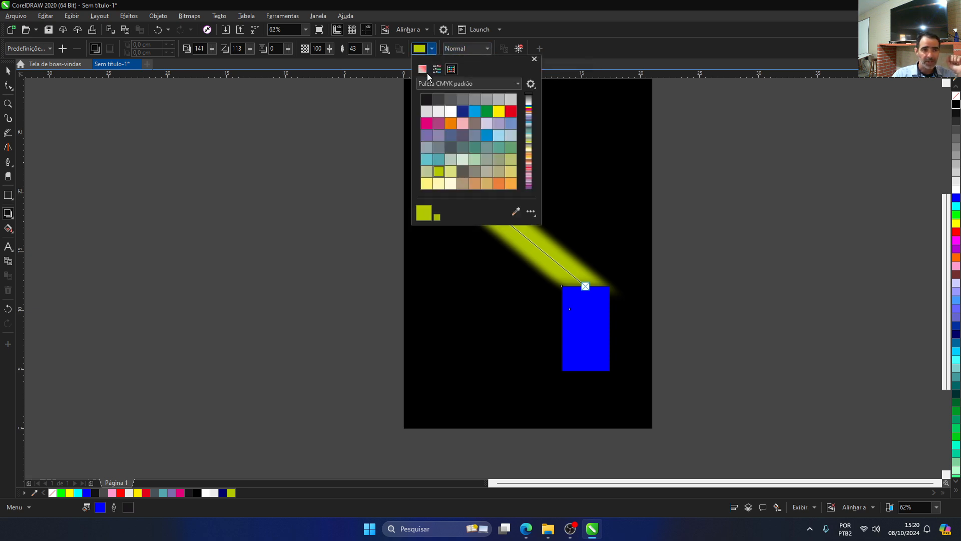
left_click(426, 98)
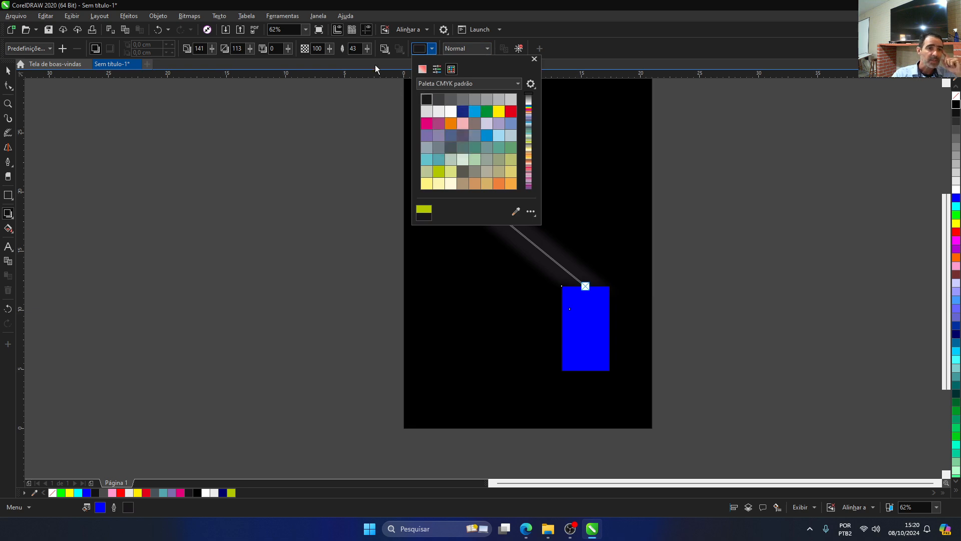
left_click(369, 50)
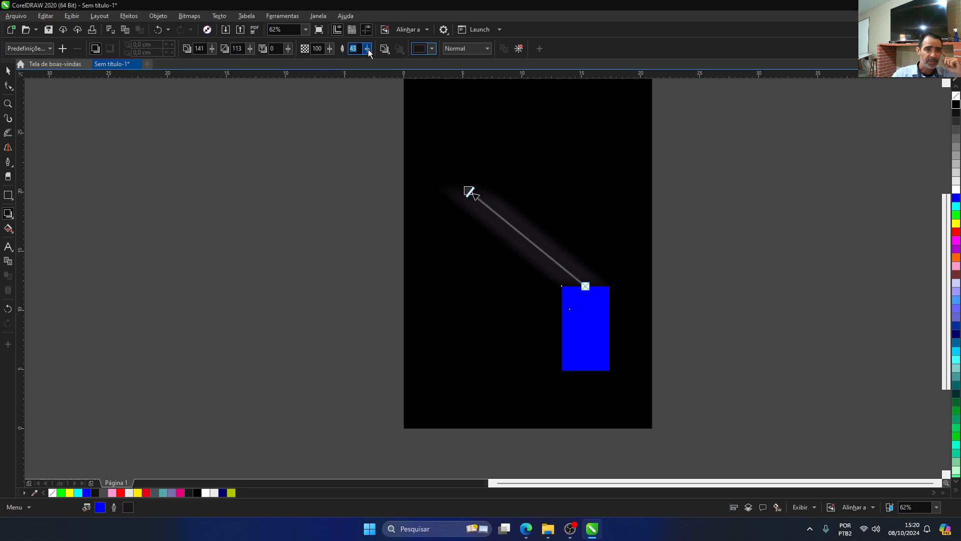
Step: Delete the black page-sized background rectangle behind the shadow
left_click(475, 103)
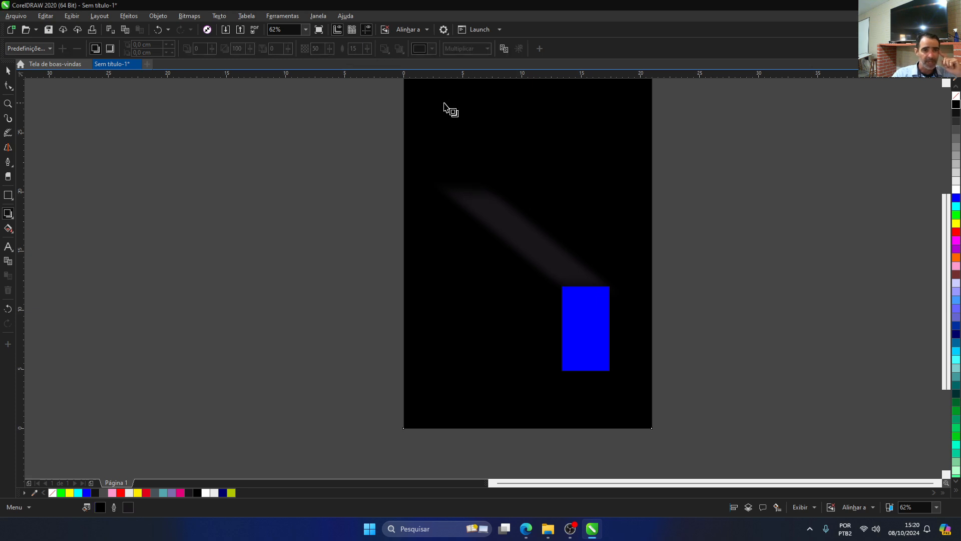
left_click(7, 71)
key("Delete")
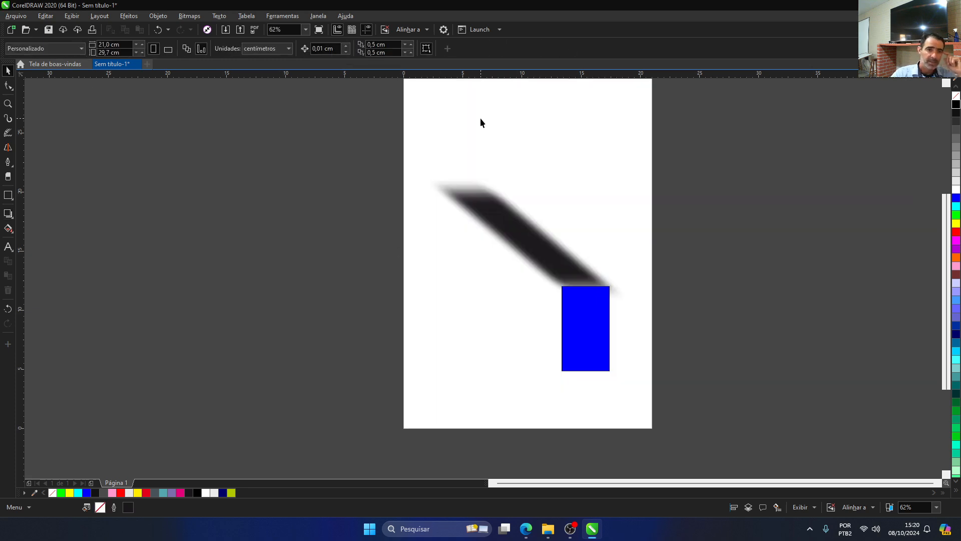
Step: Select the blue rectangle's black shadow and reduce its feathering to 0 for hard edges
left_click(489, 219)
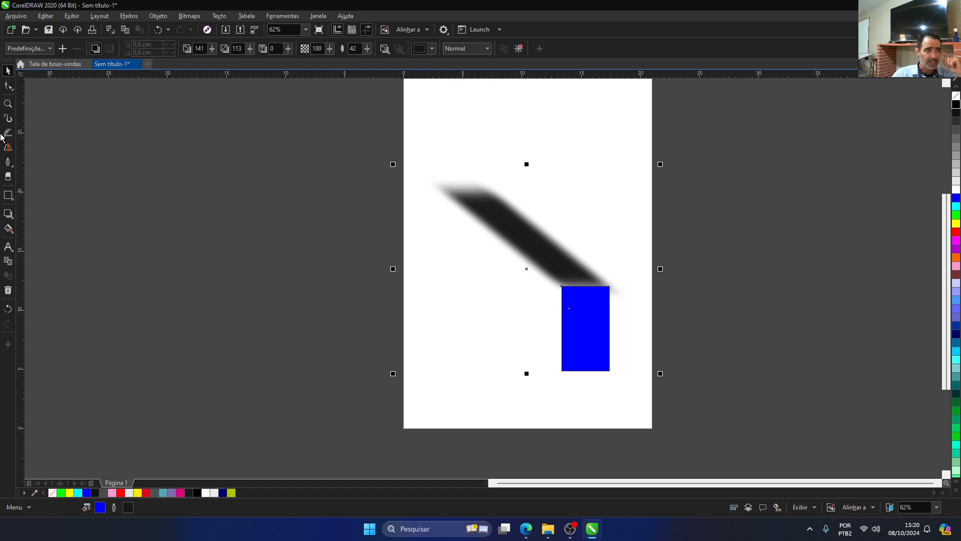
left_click(8, 214)
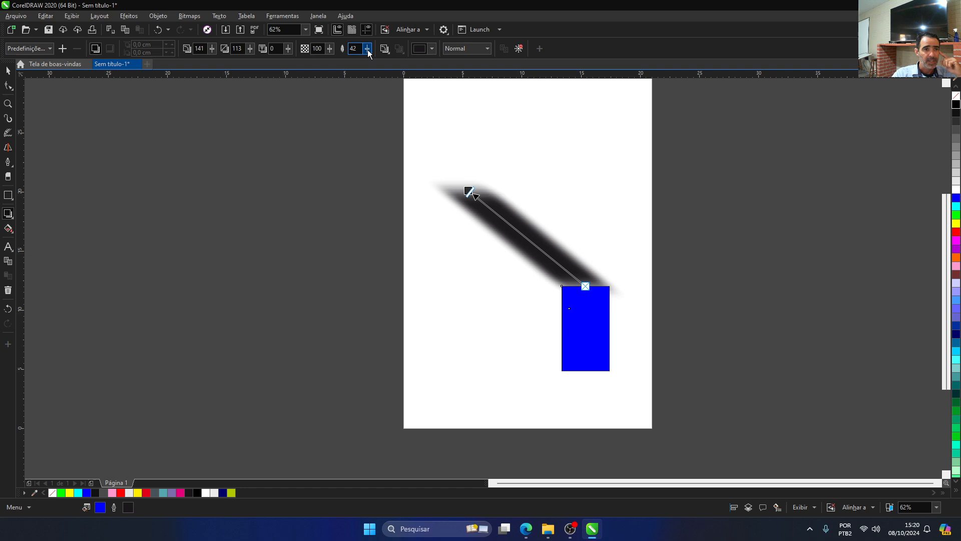
left_click_drag(368, 50, 327, 59)
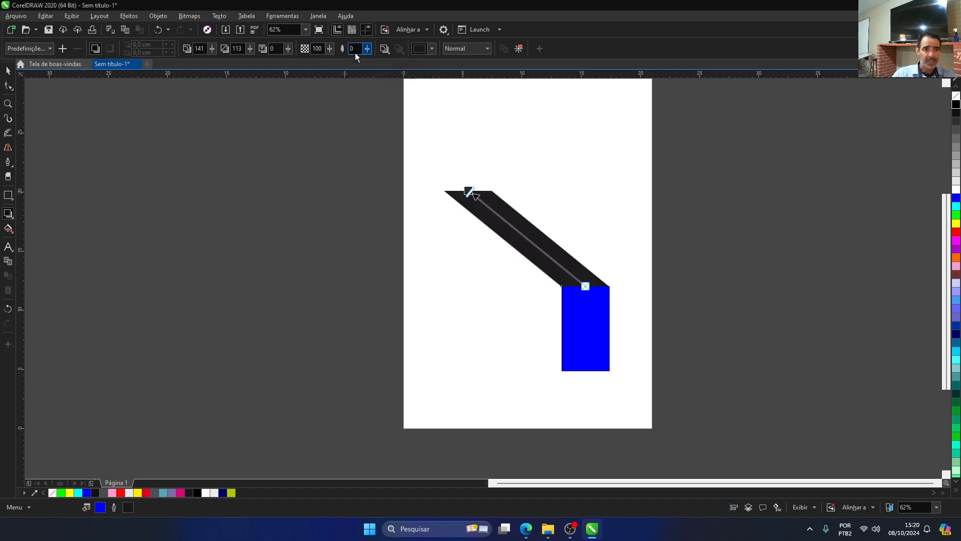
Step: Lower the black shadow's opacity to 51 and further to 37
left_click(330, 49)
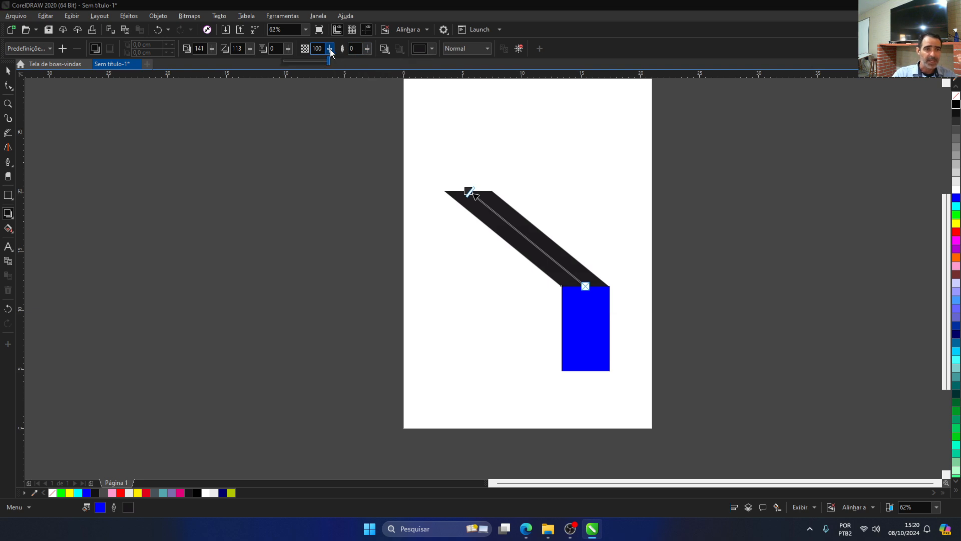
left_click(306, 58)
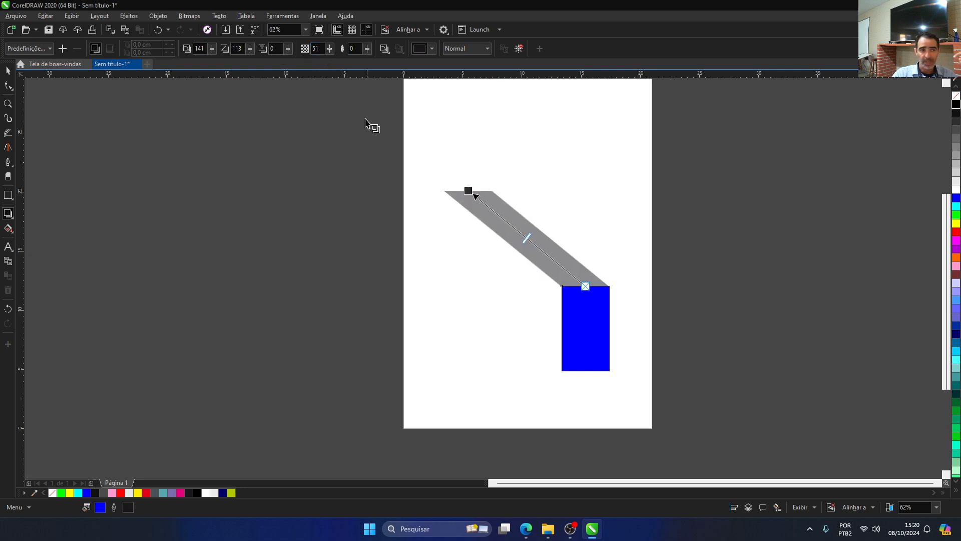
left_click_drag(330, 50, 323, 52)
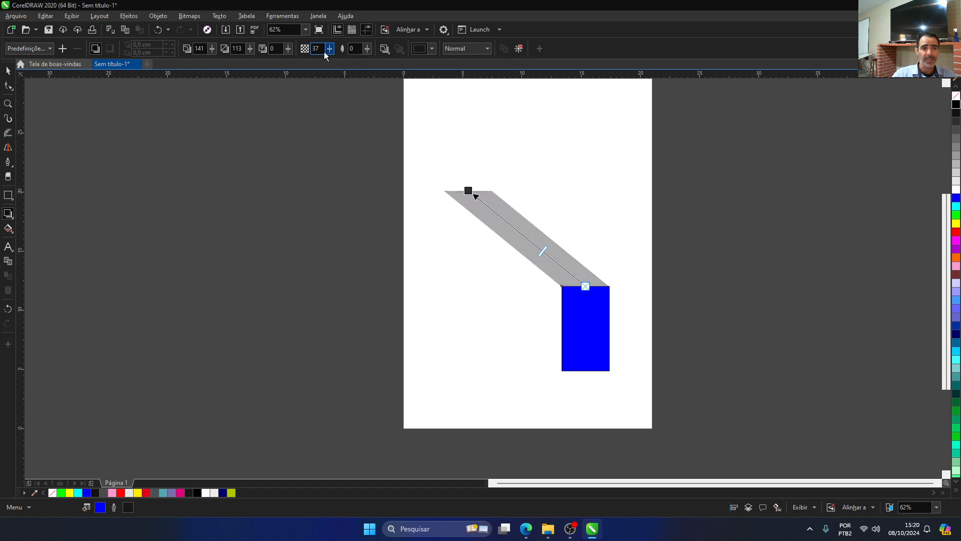
Step: Raise the shadow's fade to 50 and further to 100 so it dissolves away from the blue rectangle
left_click(289, 52)
left_click_drag(289, 53, 312, 56)
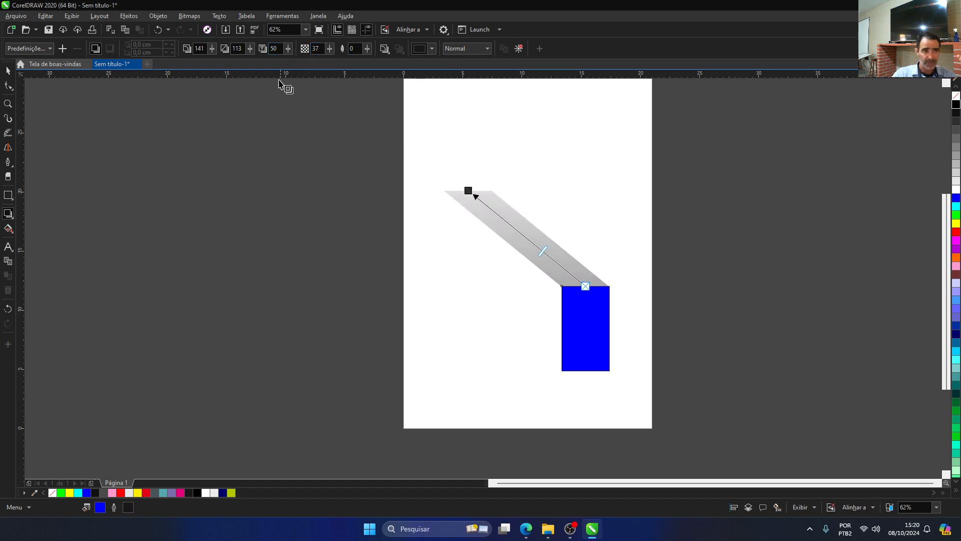
left_click(287, 48)
left_click_drag(288, 49, 319, 54)
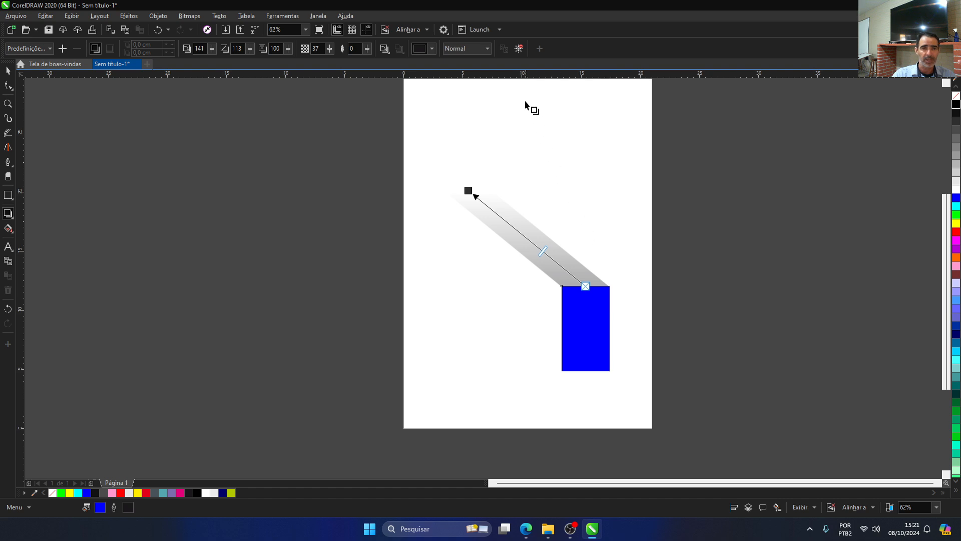
Step: Clear the shadow effect from the blue rectangle
left_click(518, 49)
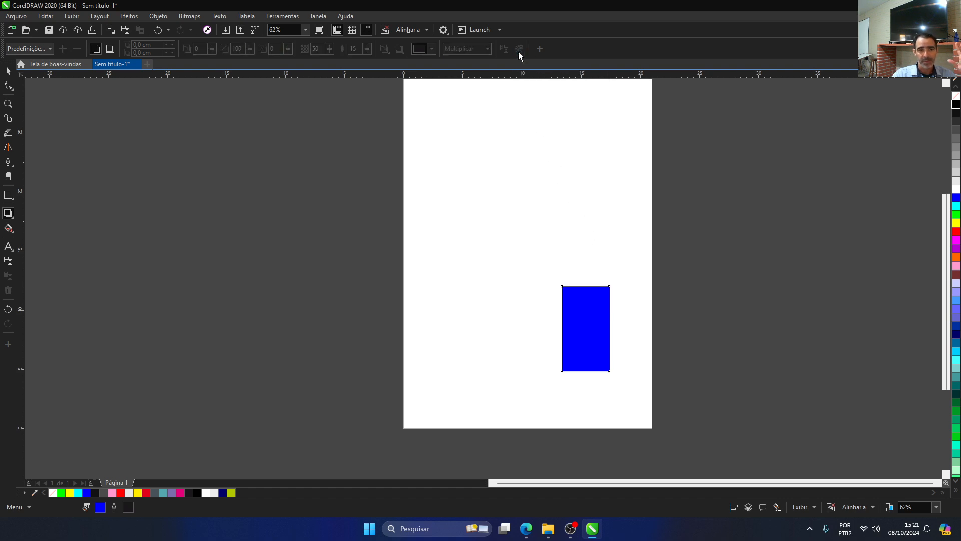